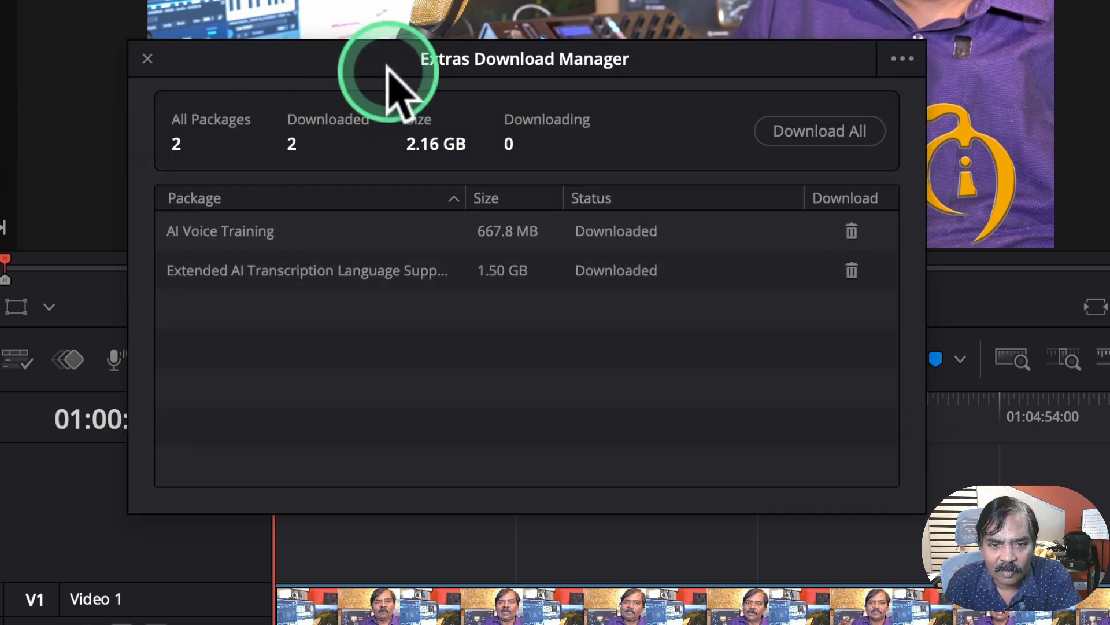
Check the AI Voice Training and Extended AI Transcription Language Support packages in the Extras Download Manager, and close it.
left_click_drag(387, 68, 441, 72)
left_click(319, 273)
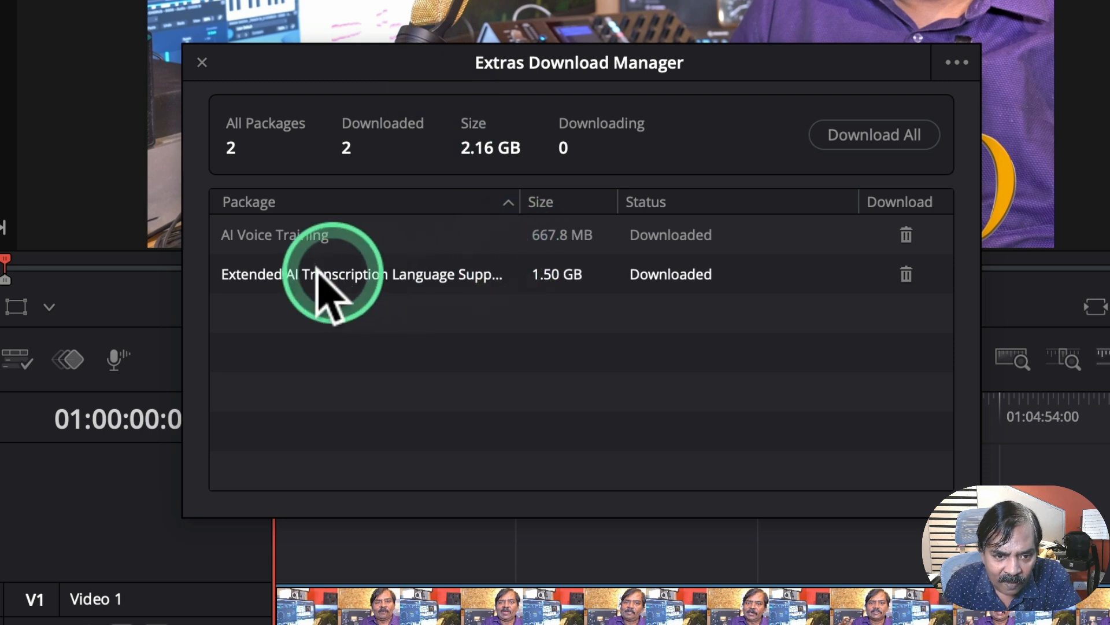
left_click(394, 232)
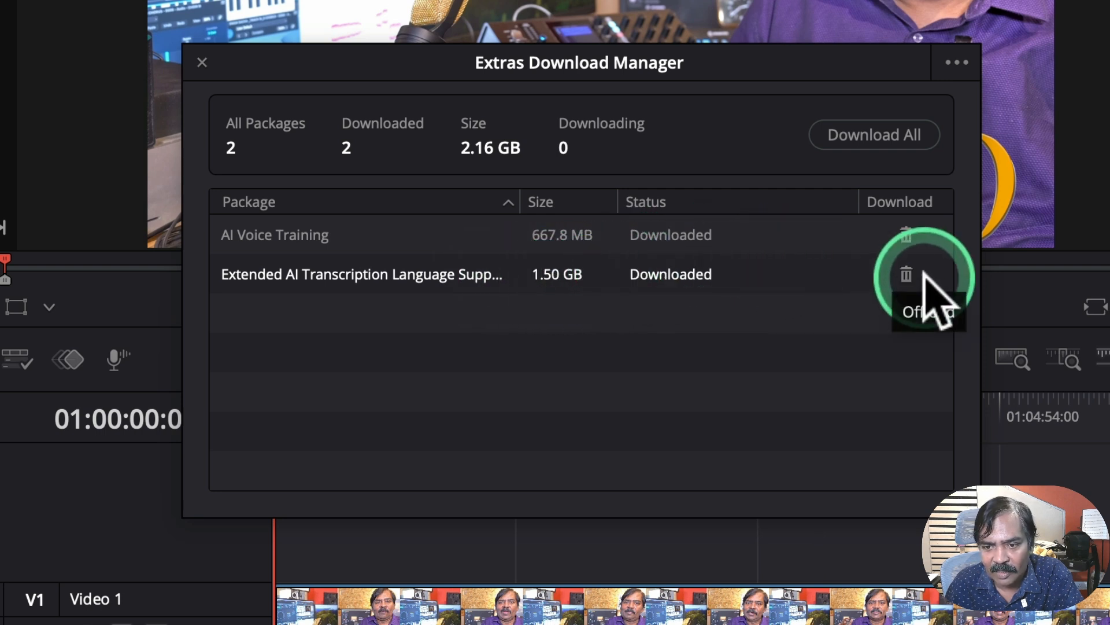
left_click(202, 62)
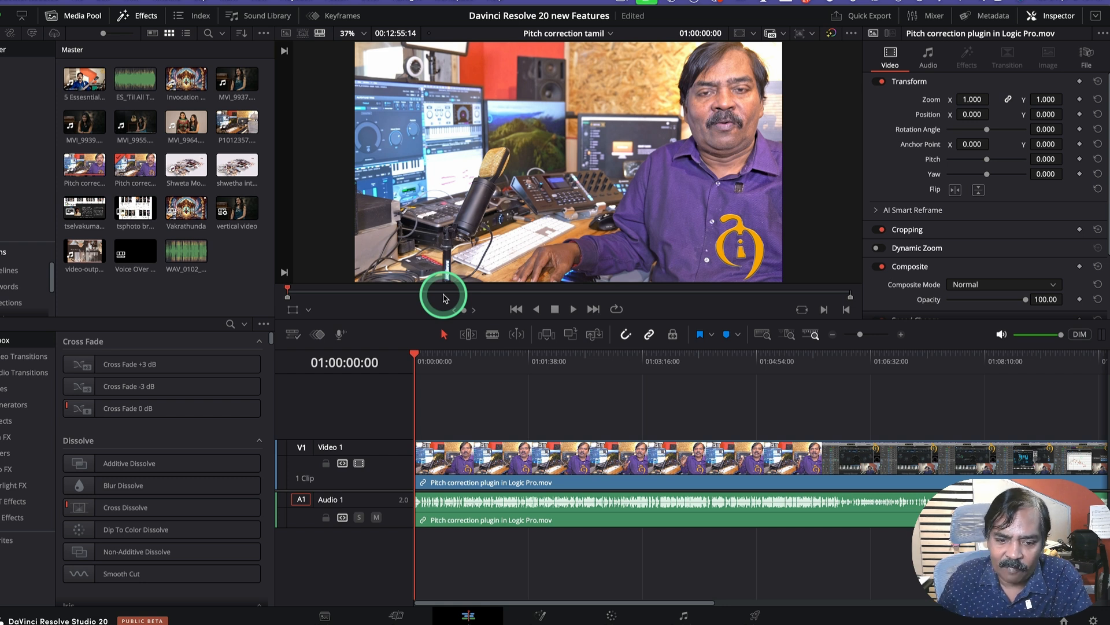
Select the Pitch correction clip on Video 1 and start Create Subtitles from Audio from the timeline's beginning.
left_click_drag(447, 359, 407, 363)
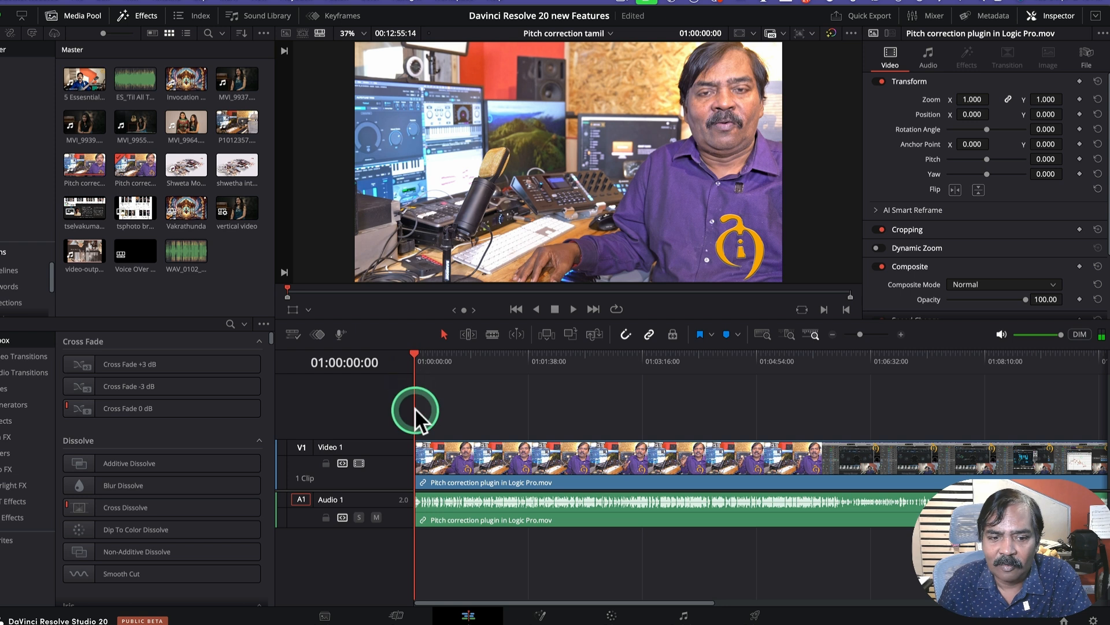
left_click(463, 470)
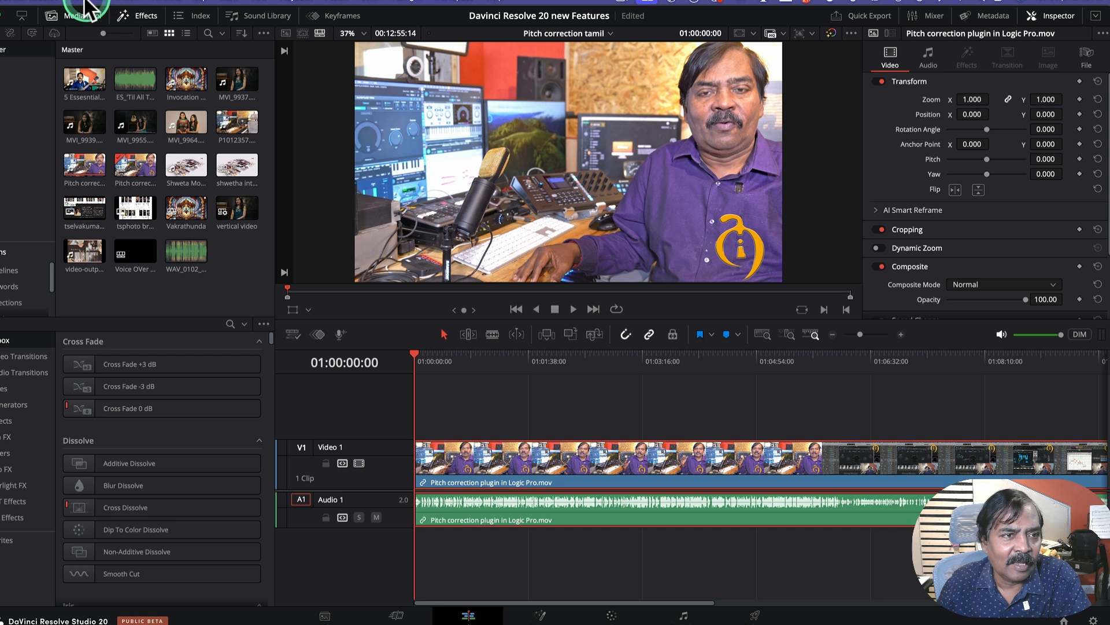
left_click(160, 2)
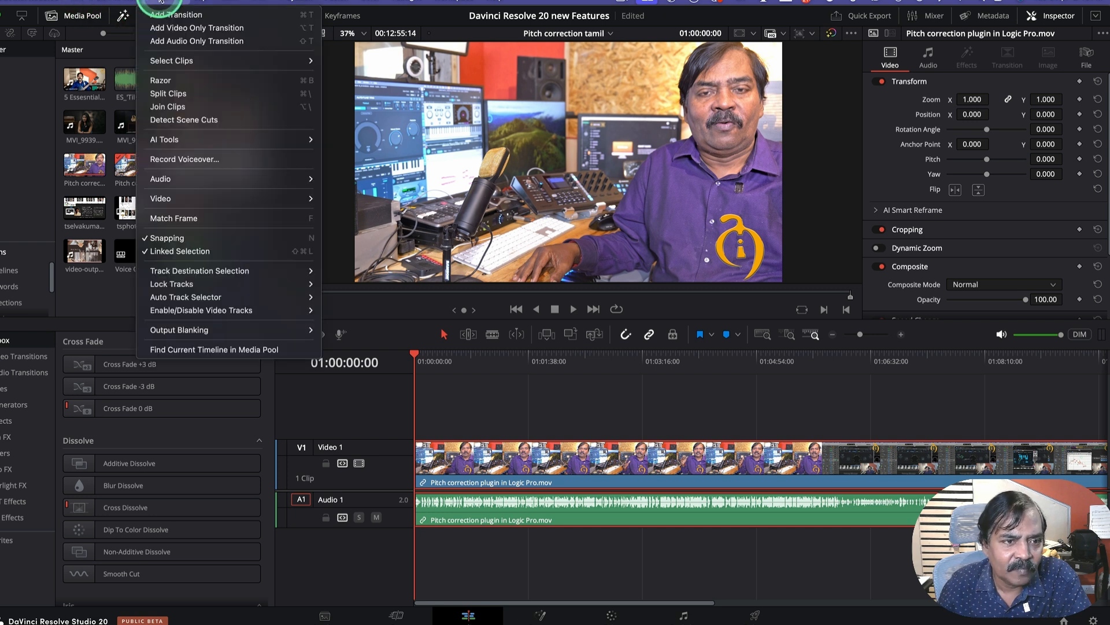
mouse_move(210, 140)
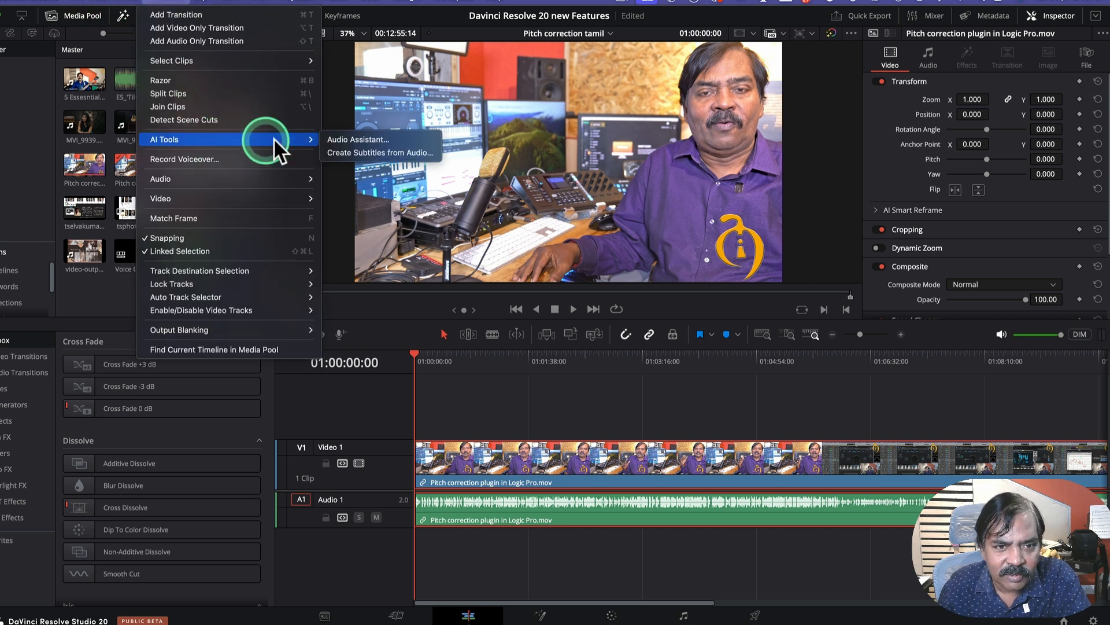
left_click(371, 152)
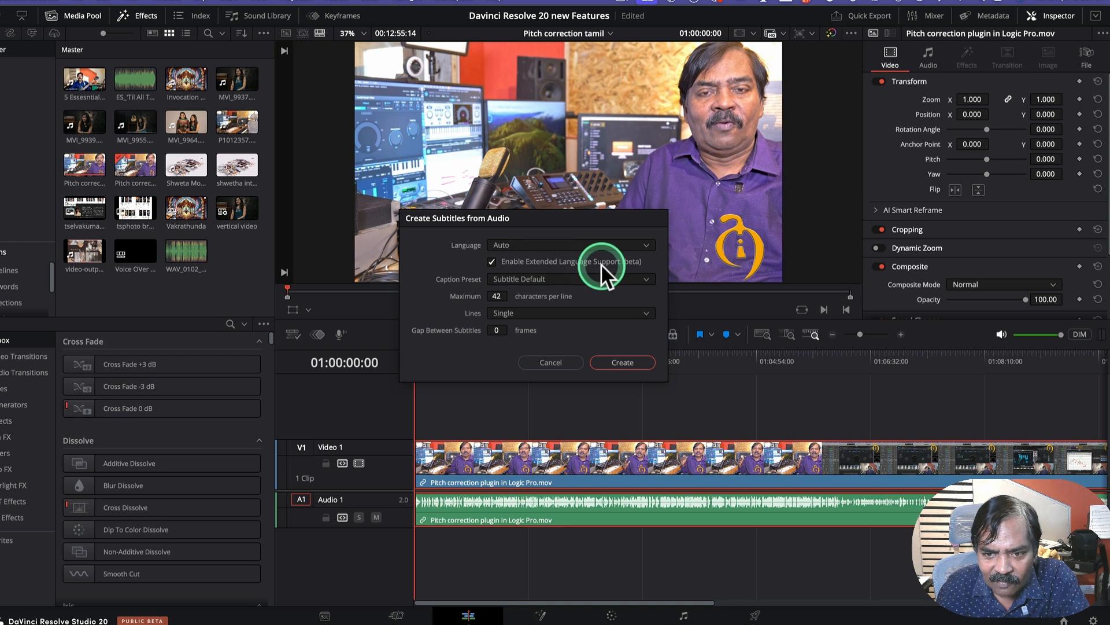
Generate subtitles from the clip's audio with the language set to Tamil and lines set to Double.
left_click(560, 241)
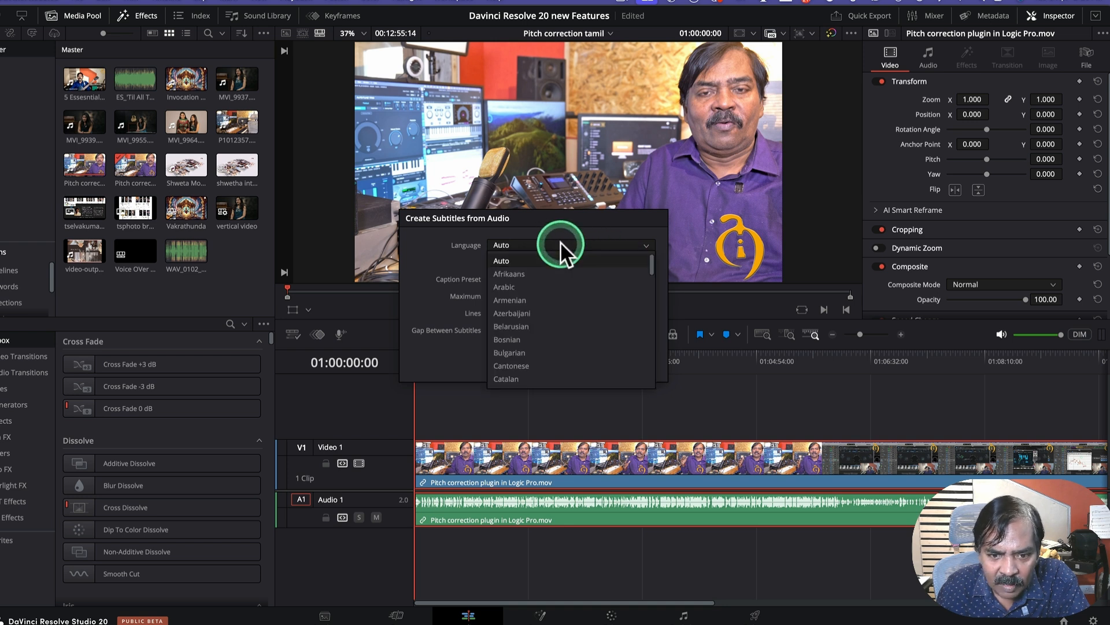
scroll(536, 286, "down", 5)
scroll(537, 285, "down", 6)
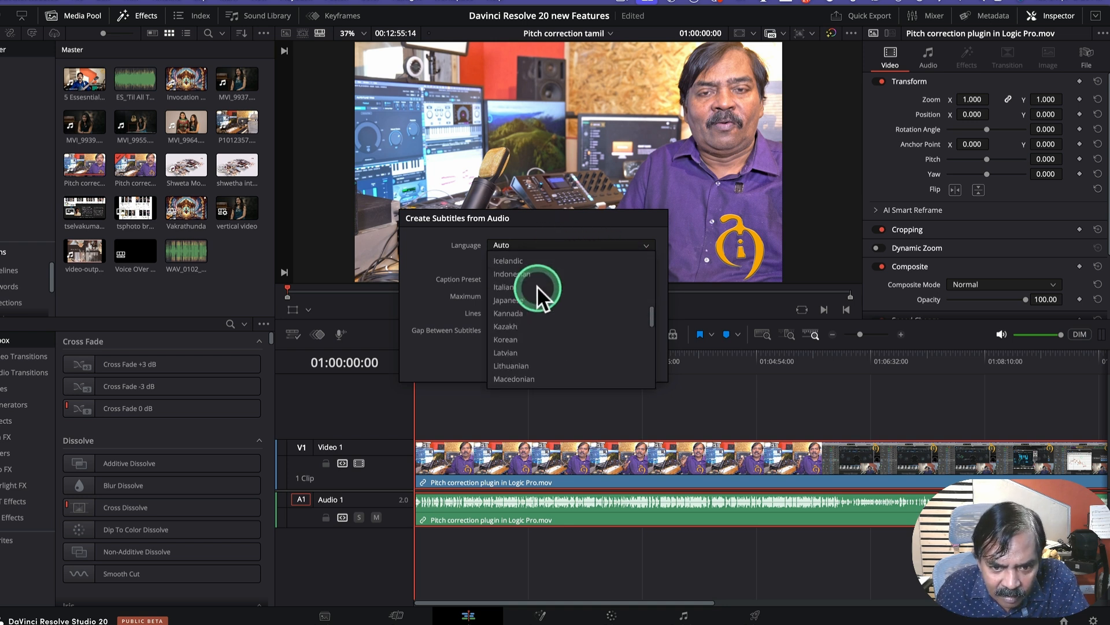
scroll(536, 285, "down", 3)
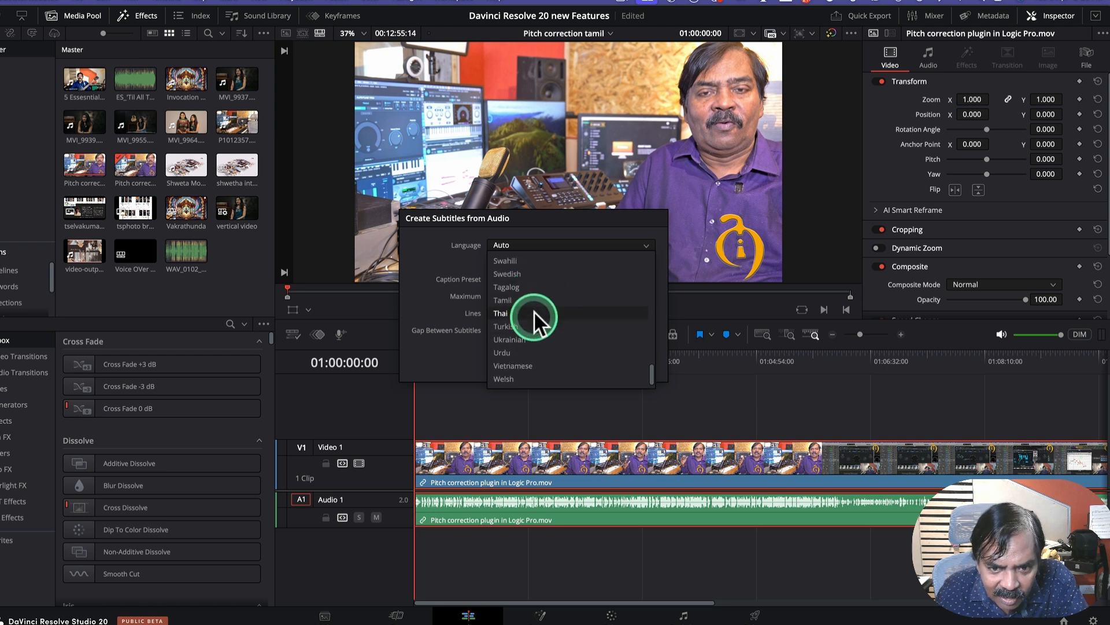
left_click(502, 300)
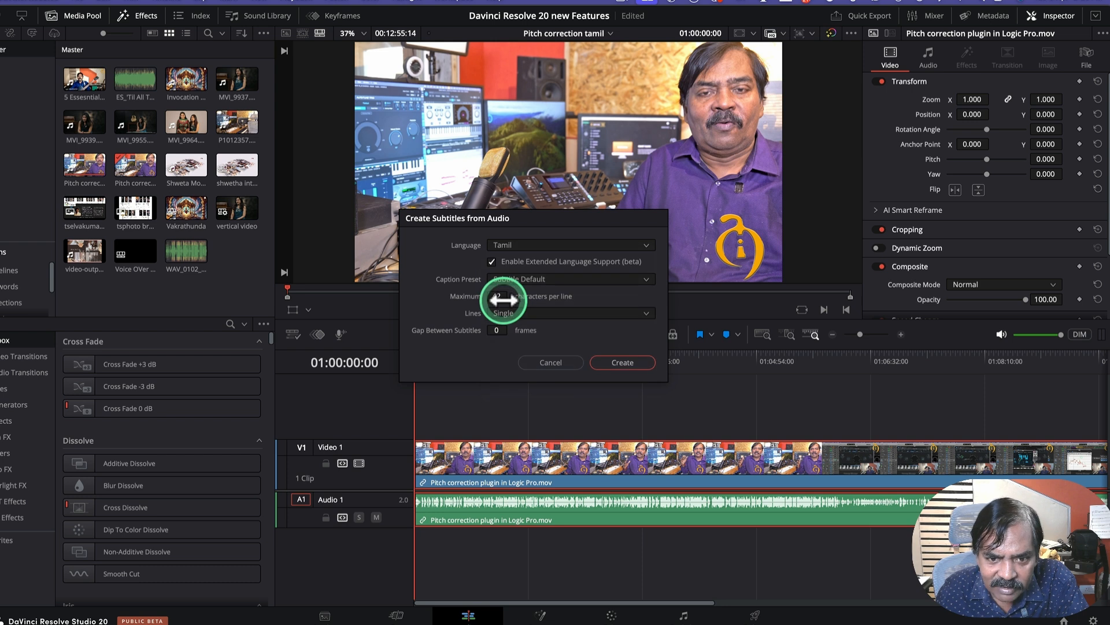
left_click(546, 313)
left_click(517, 339)
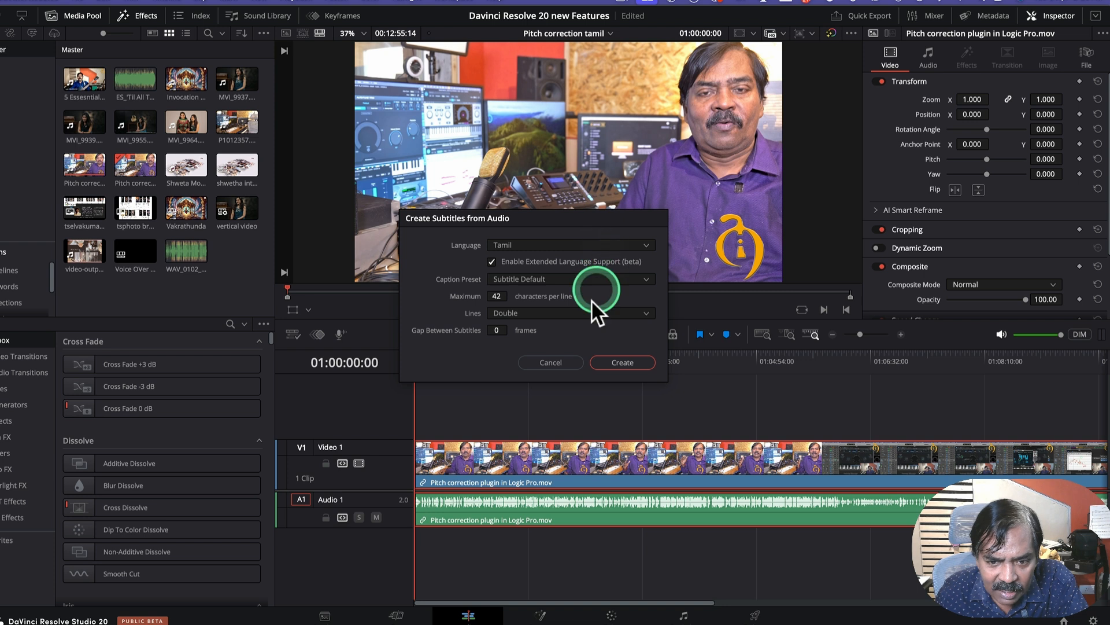
left_click(617, 359)
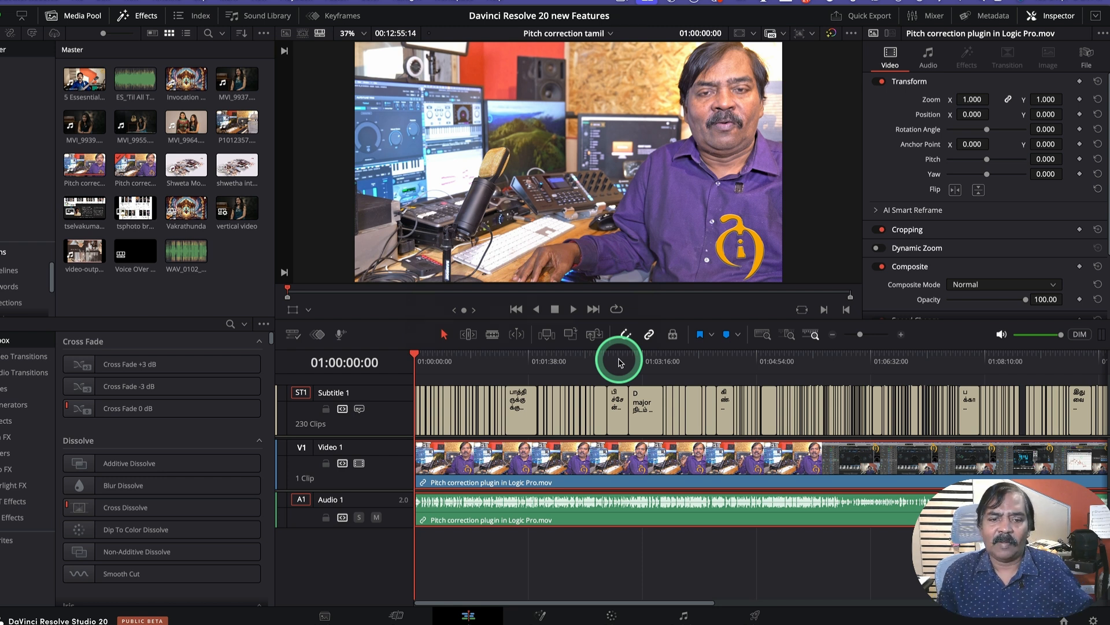
Review the Tamil subtitles in full-screen playback and at several points further along the timeline.
key("p")
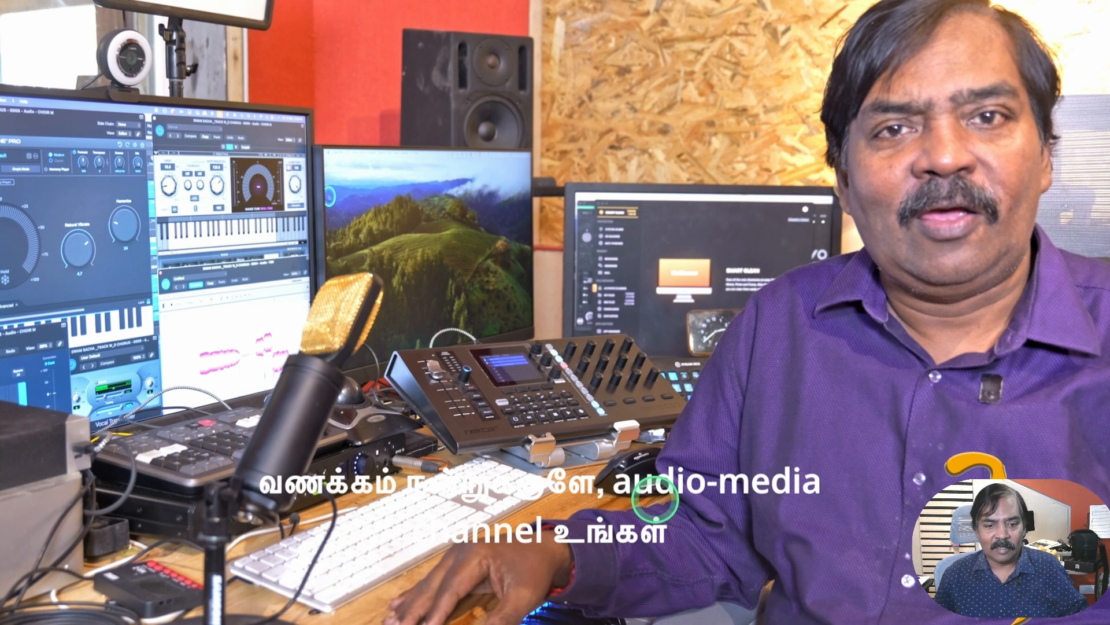
key("Escape")
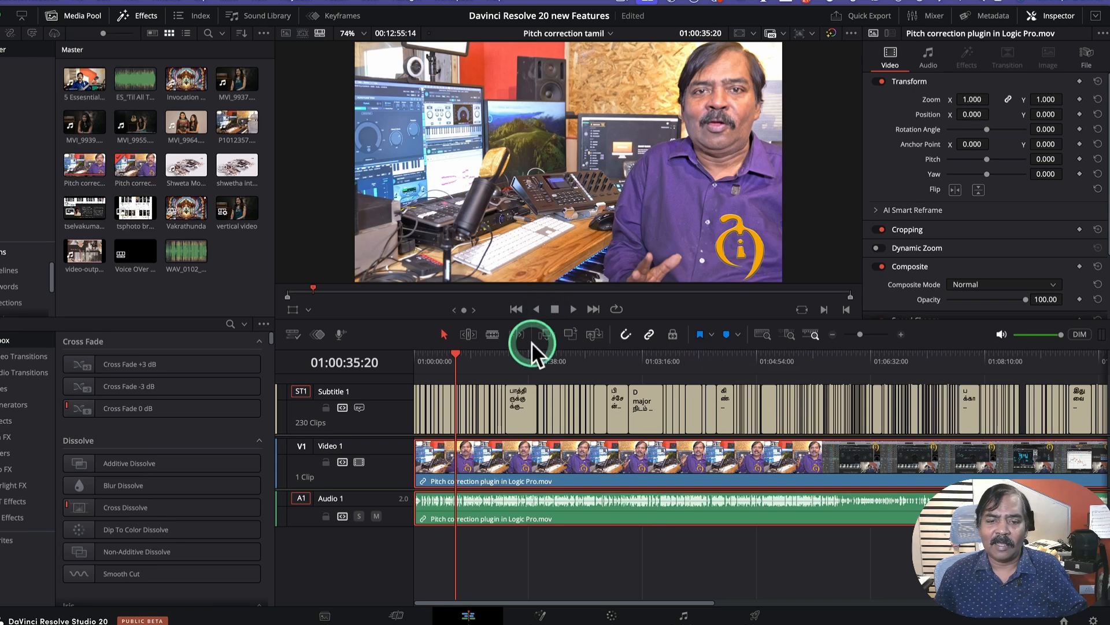
left_click(518, 354)
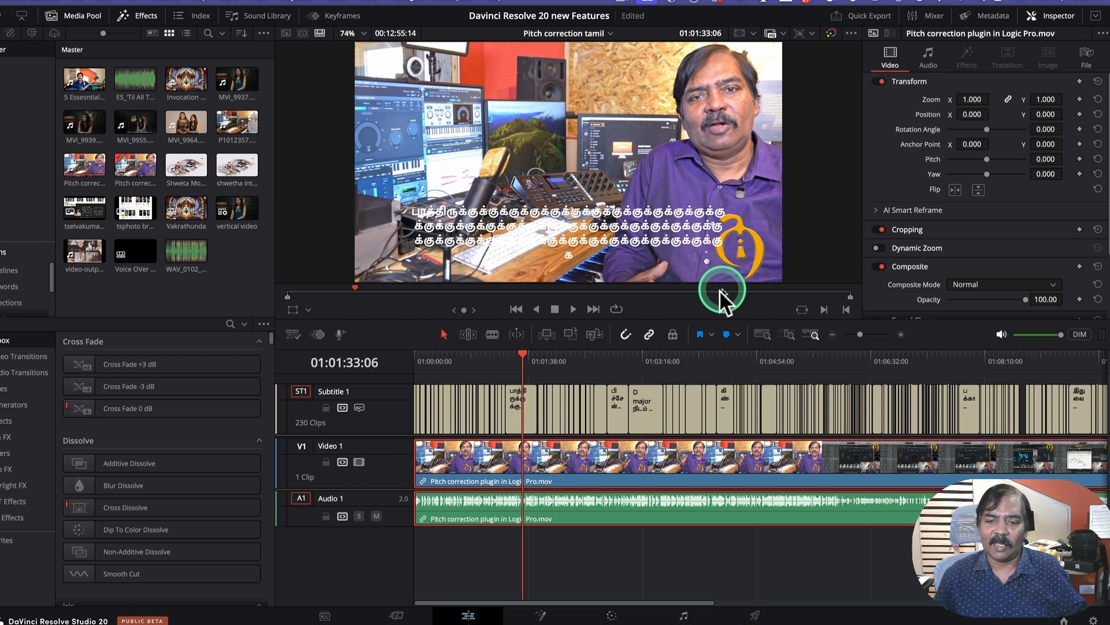
left_click(646, 353)
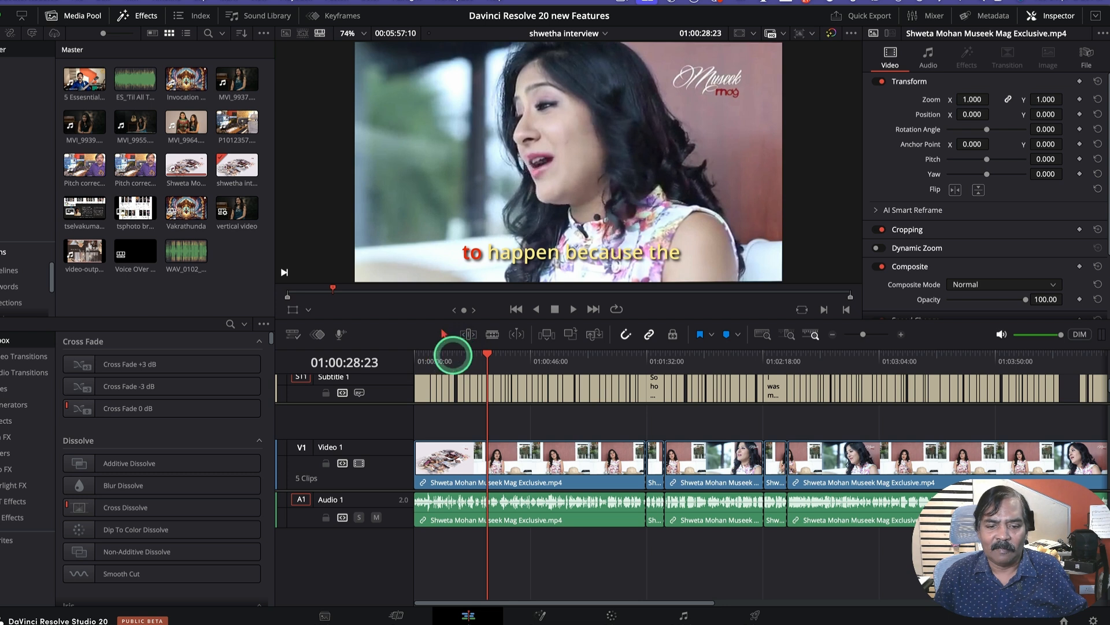
Play the interview timeline from its start to review the animated English subtitles.
left_click(413, 354)
mouse_move(411, 353)
left_mouse_down()
mouse_move(424, 353)
mouse_move(406, 356)
left_mouse_up()
key("space")
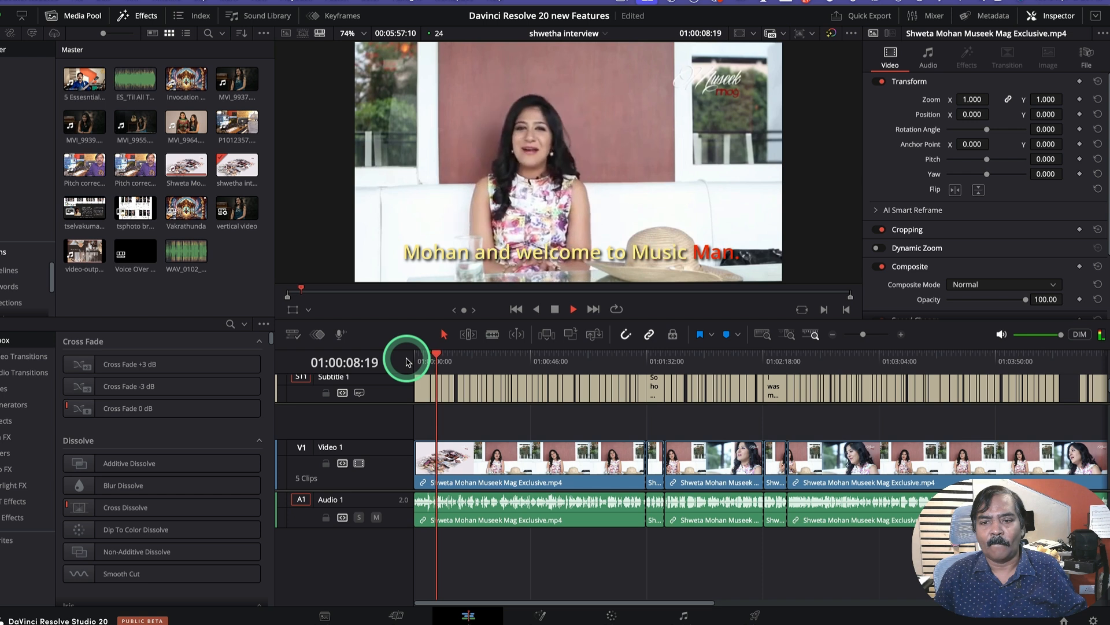
key("space")
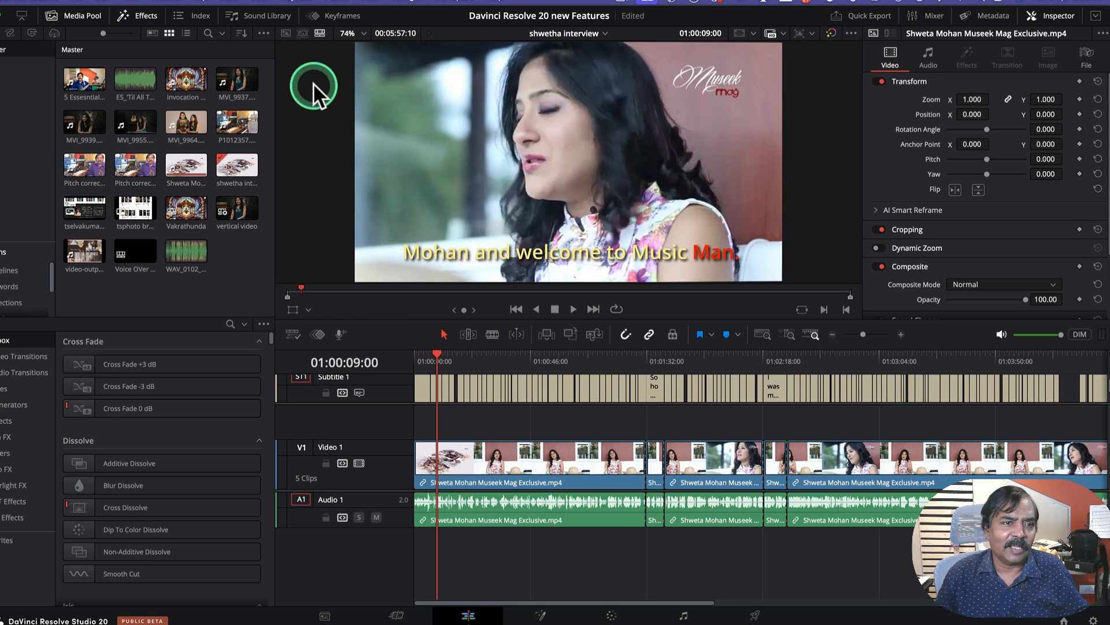
Browse the animated subtitle effects and select Word Highlight for preview.
left_click(144, 21)
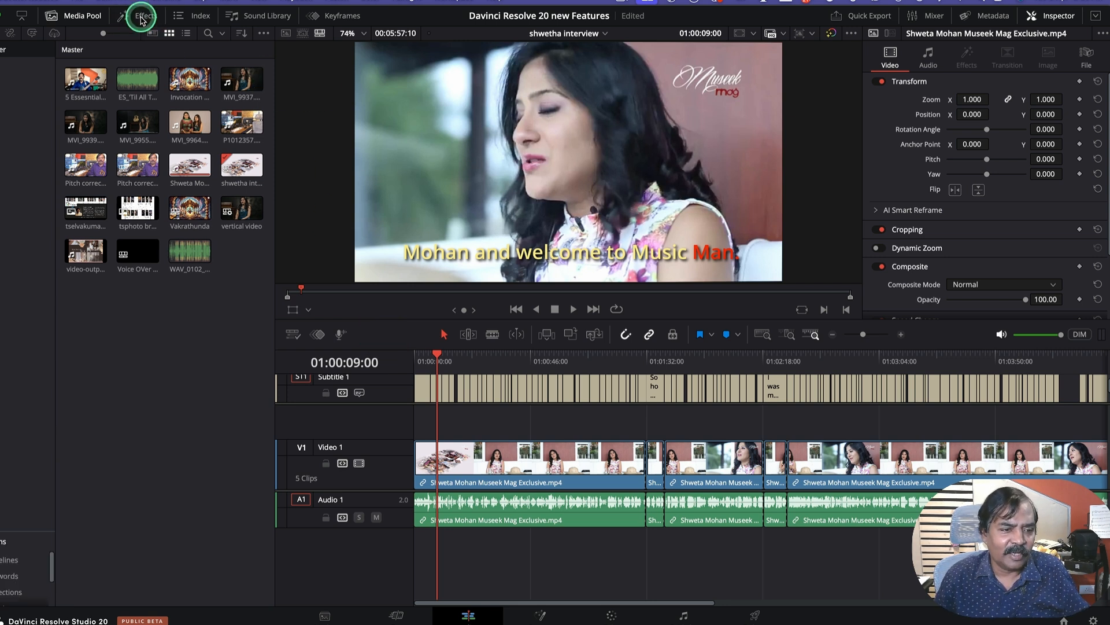
left_click(144, 21)
left_click(5, 404)
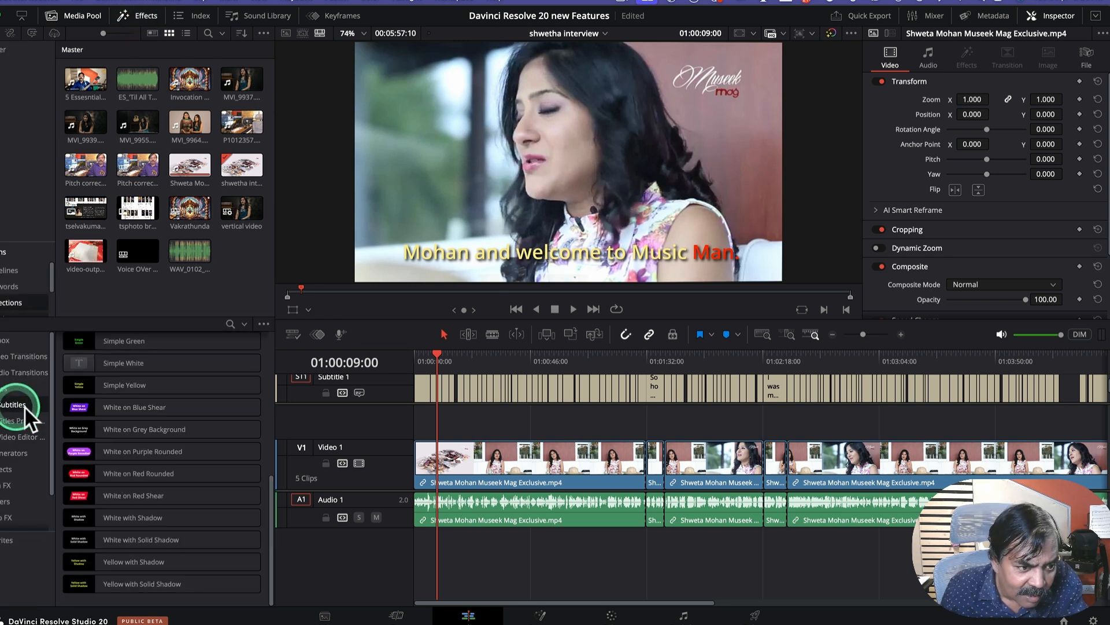
left_click(2, 405)
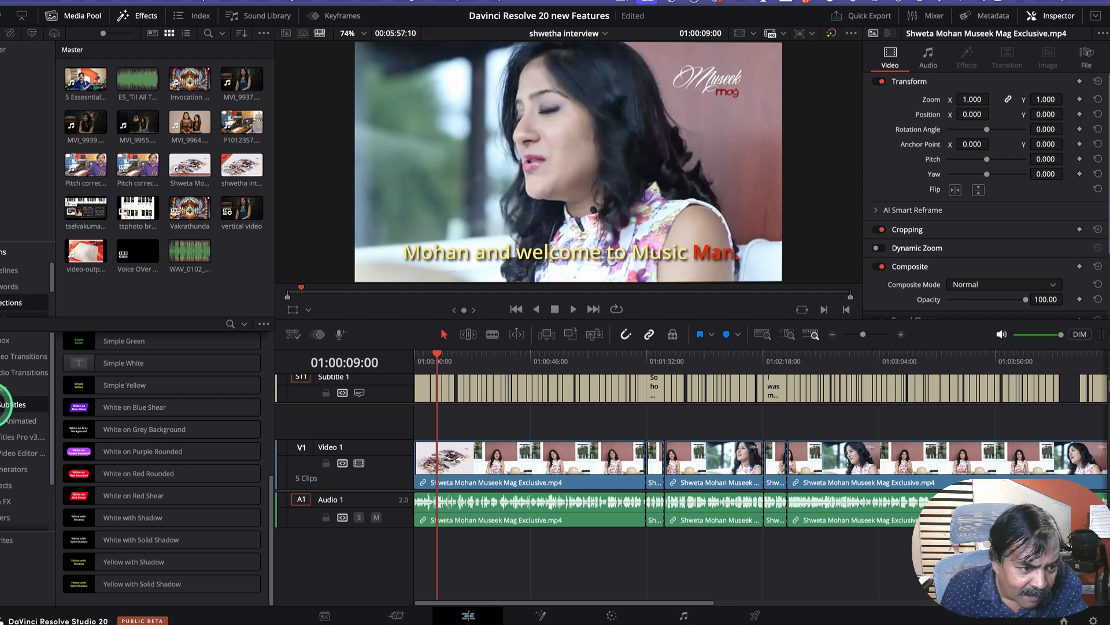
left_click(23, 419)
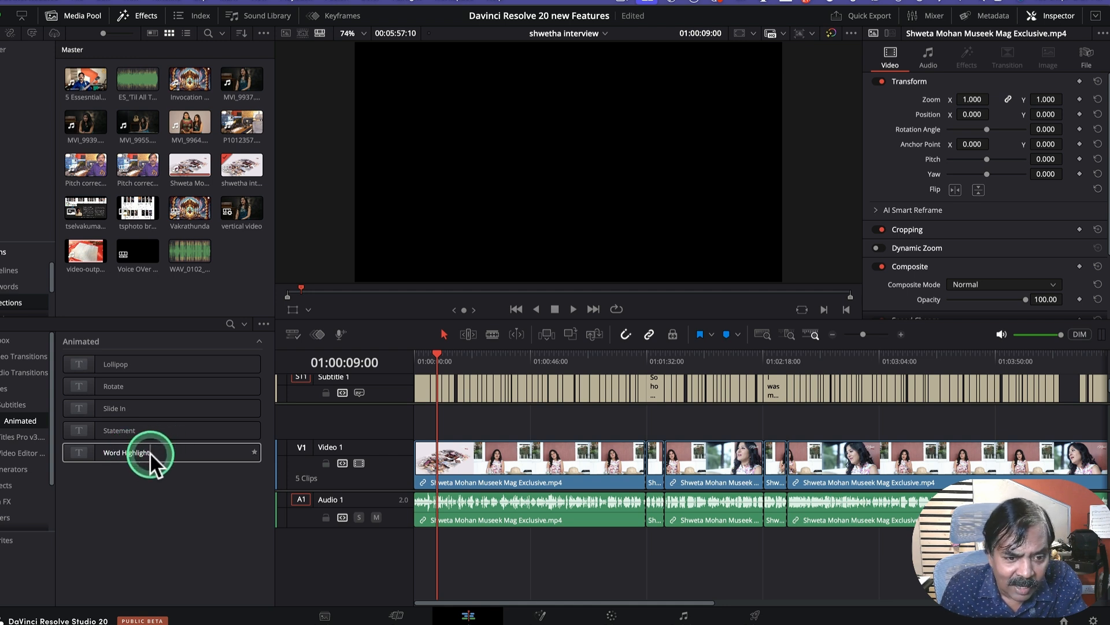
left_click_drag(151, 453, 126, 450)
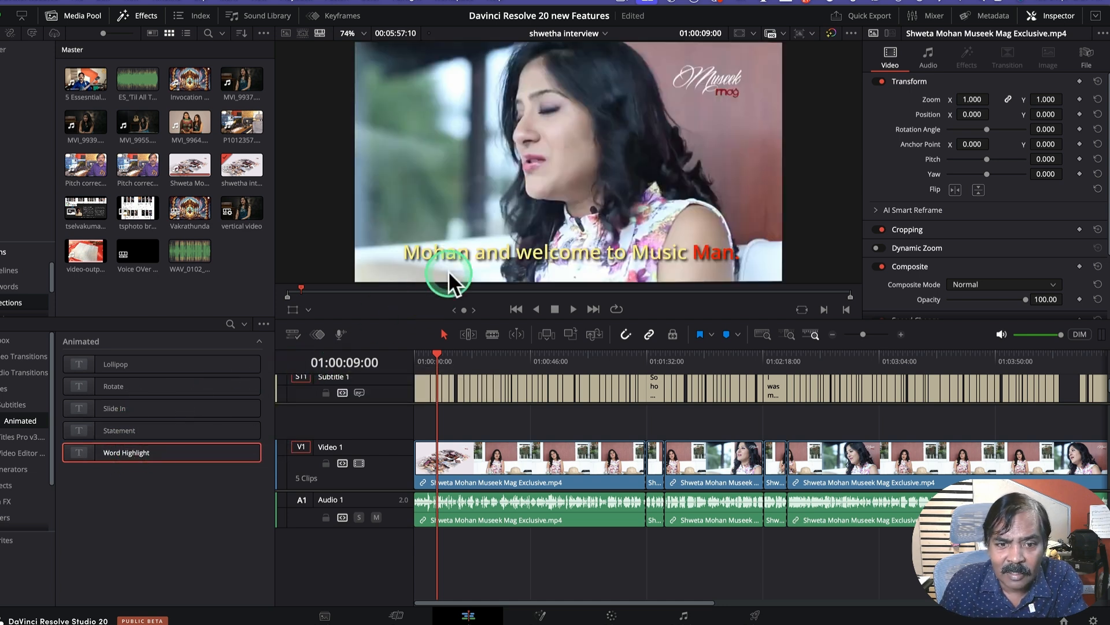
Play the interview from 01:00:06:15 to examine the word-by-word subtitle highlighting.
left_click_drag(440, 352, 429, 352)
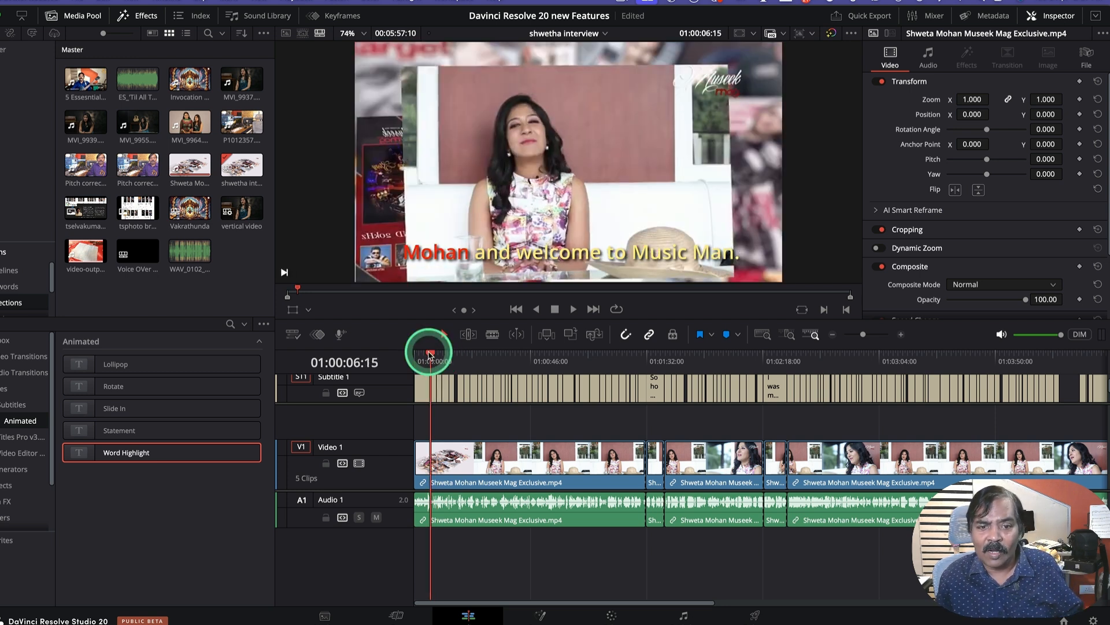
key("space")
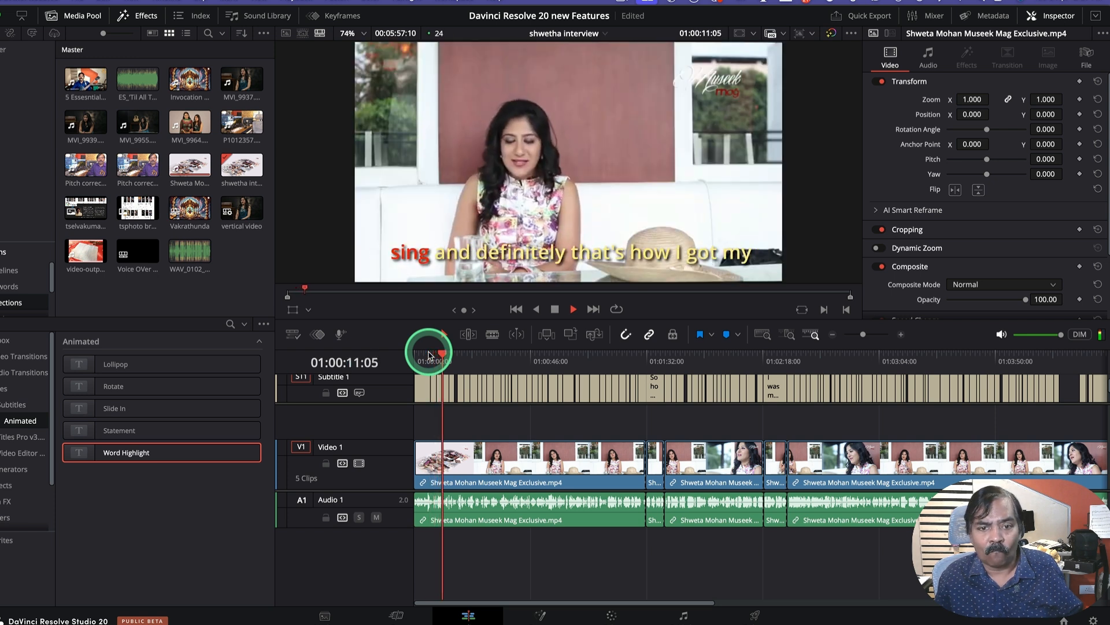
key("space")
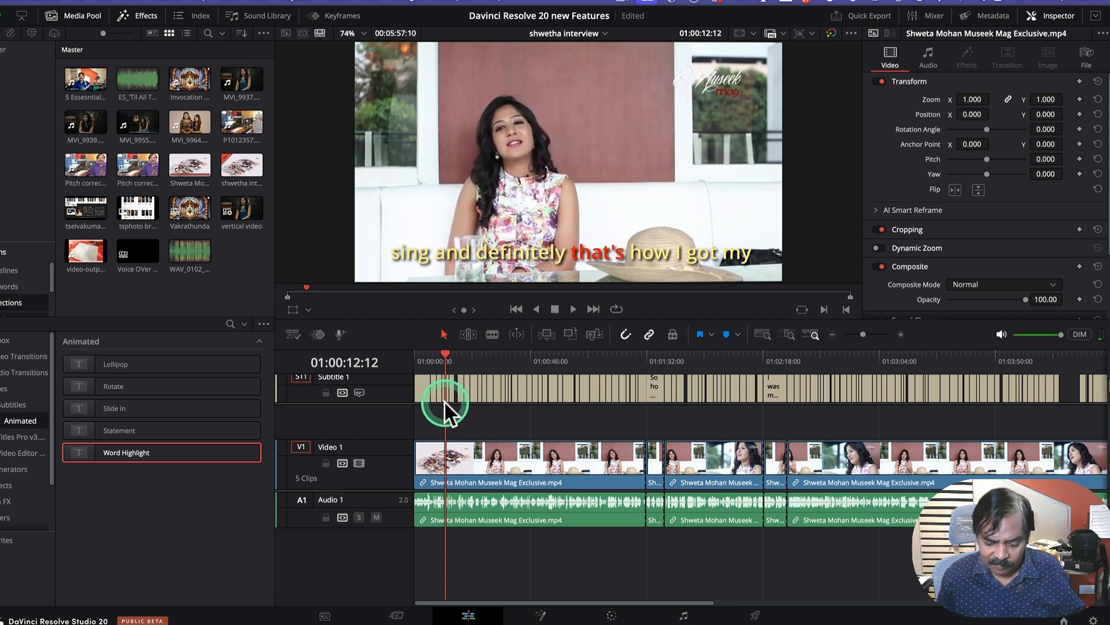
Open the track settings of the "sing and definitely that's how I got my" subtitle and set the Word Highlight size to 0.0827.
scroll(445, 404, "up", 5)
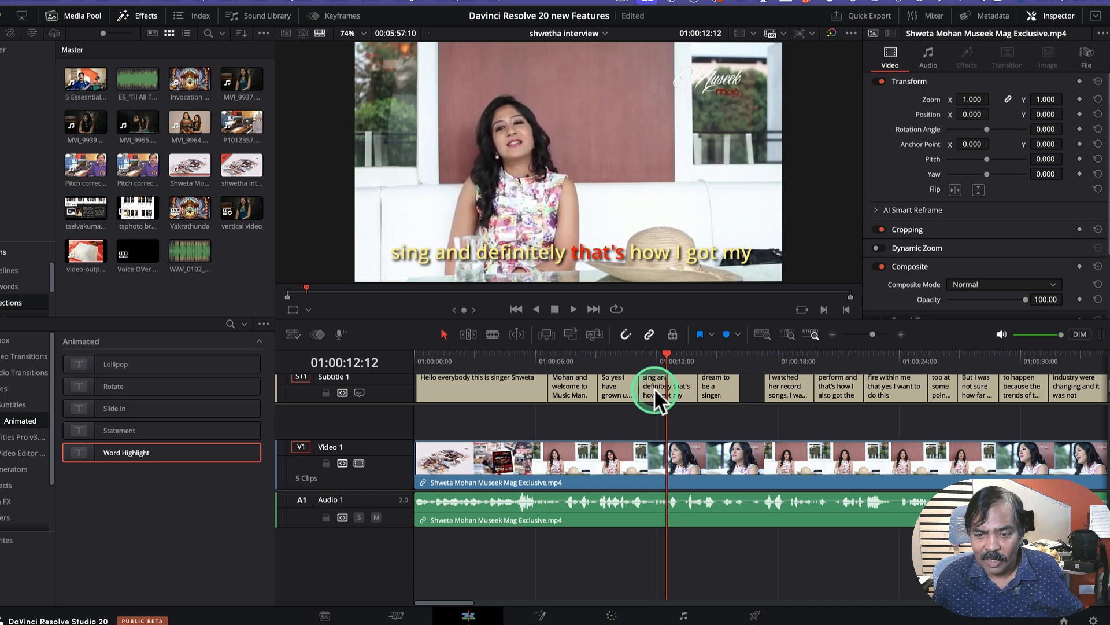
left_click(654, 388)
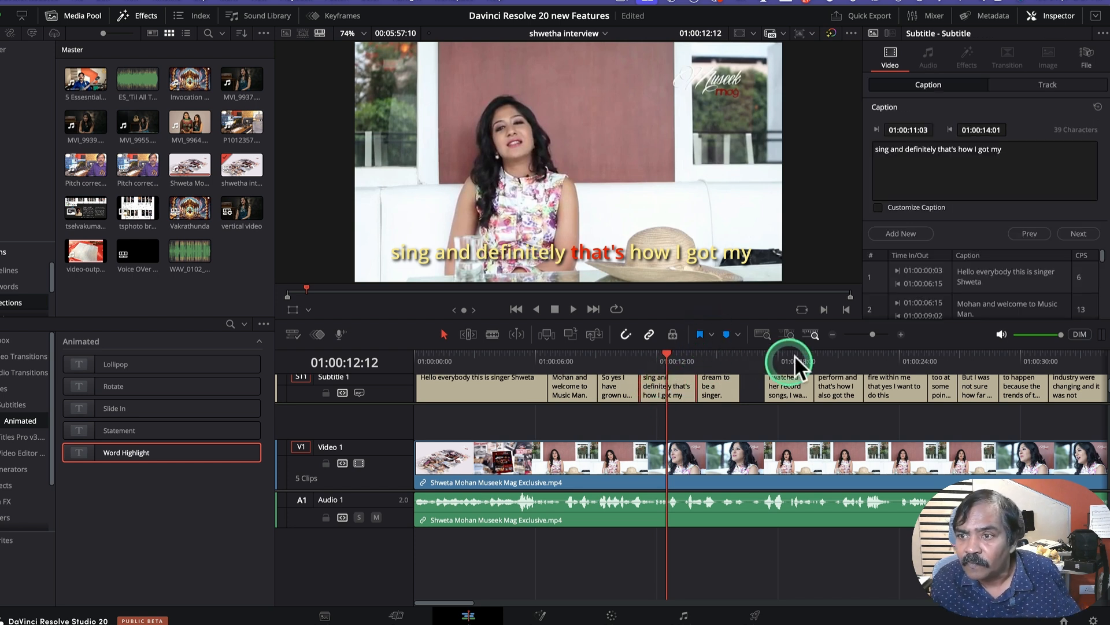
left_click(1043, 80)
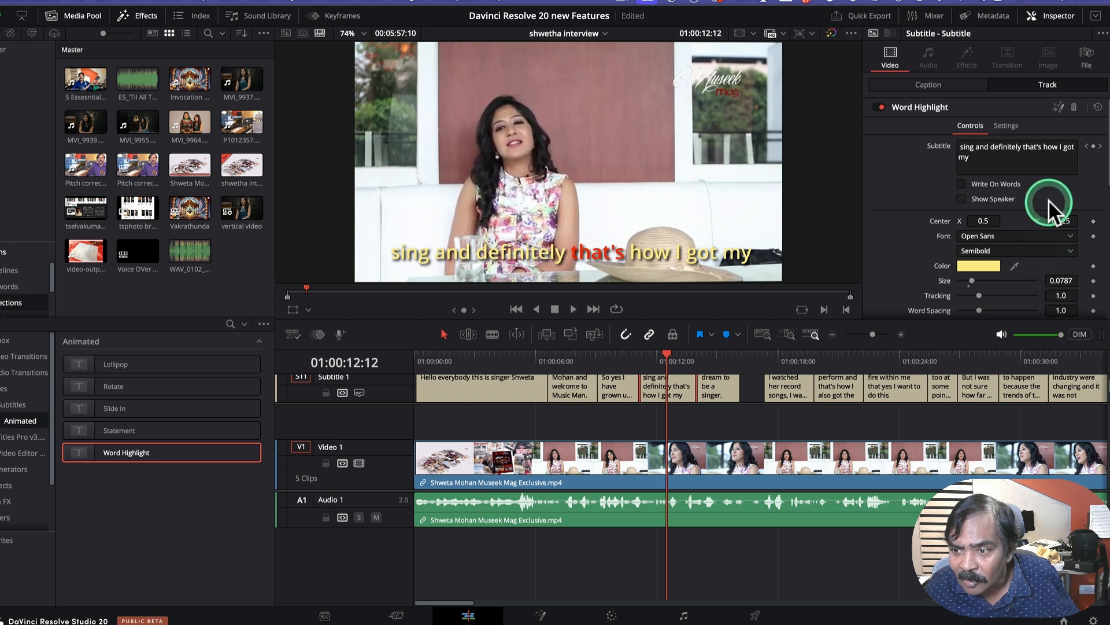
scroll(1048, 199, "down", 2)
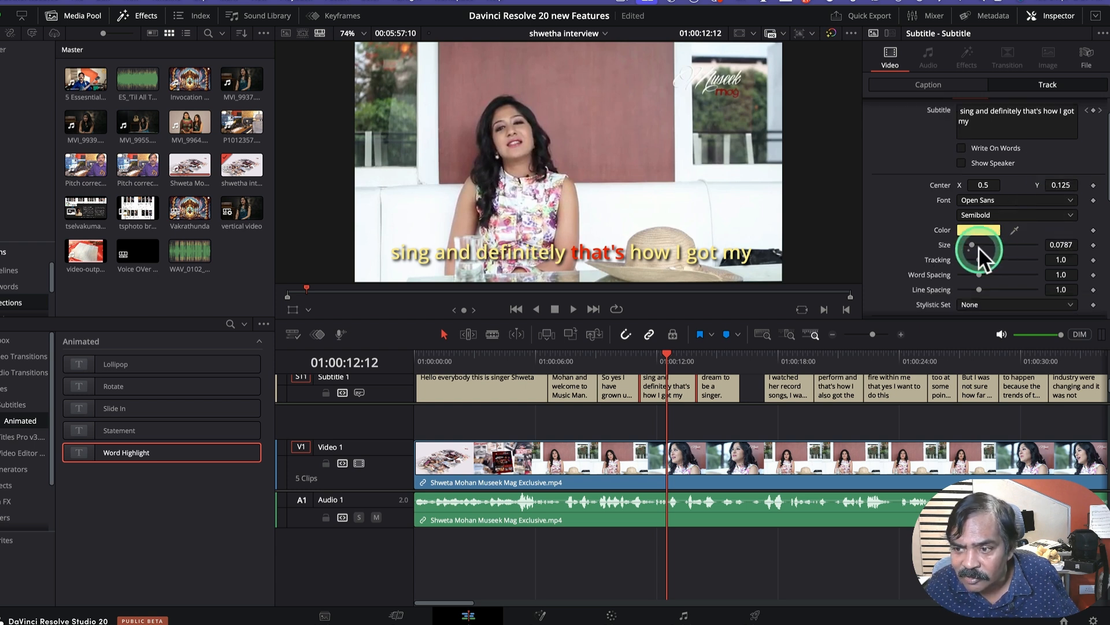
mouse_move(970, 241)
left_mouse_down()
mouse_move(982, 241)
mouse_move(970, 244)
left_mouse_up()
scroll(1022, 245, "down", 3)
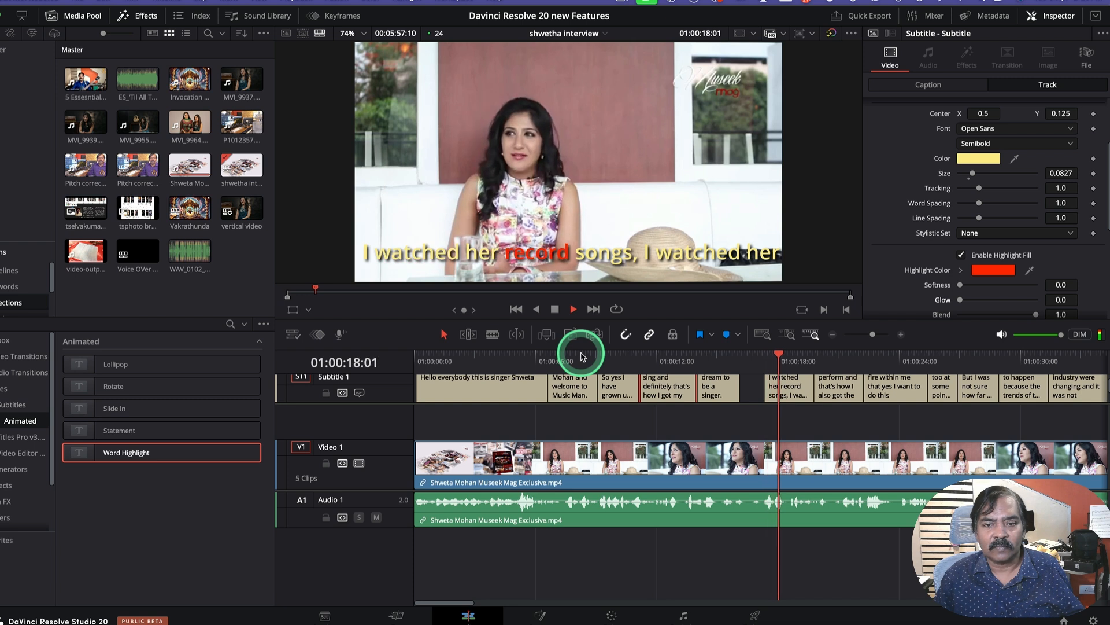
Stop the playback and return the playhead to the beginning of the interview timeline to review the resized subtitles.
key("space")
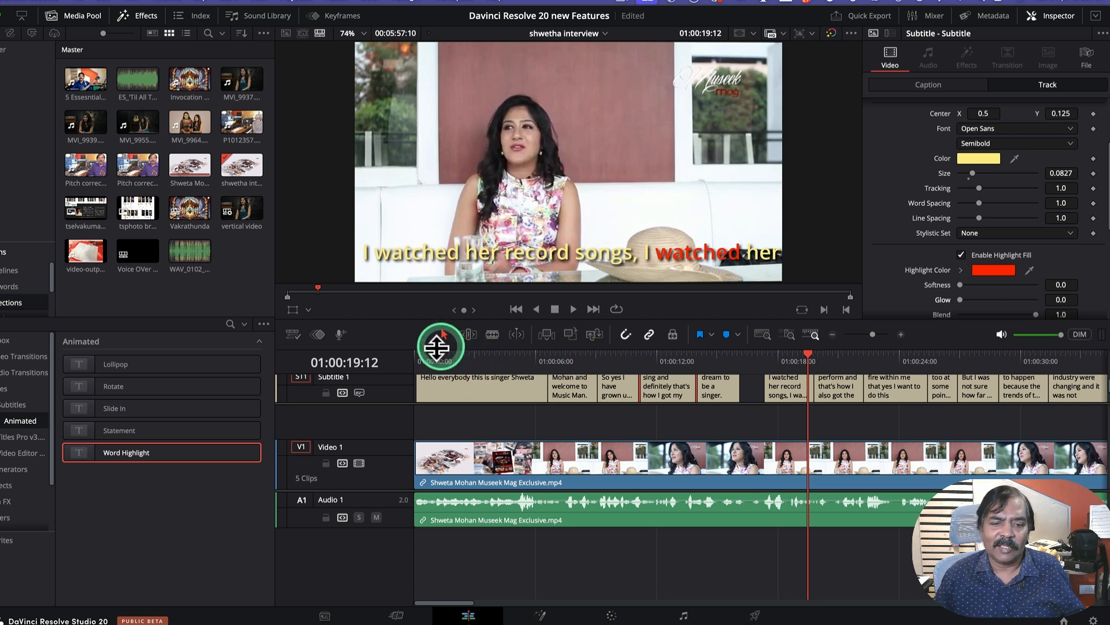
left_click_drag(443, 353, 396, 352)
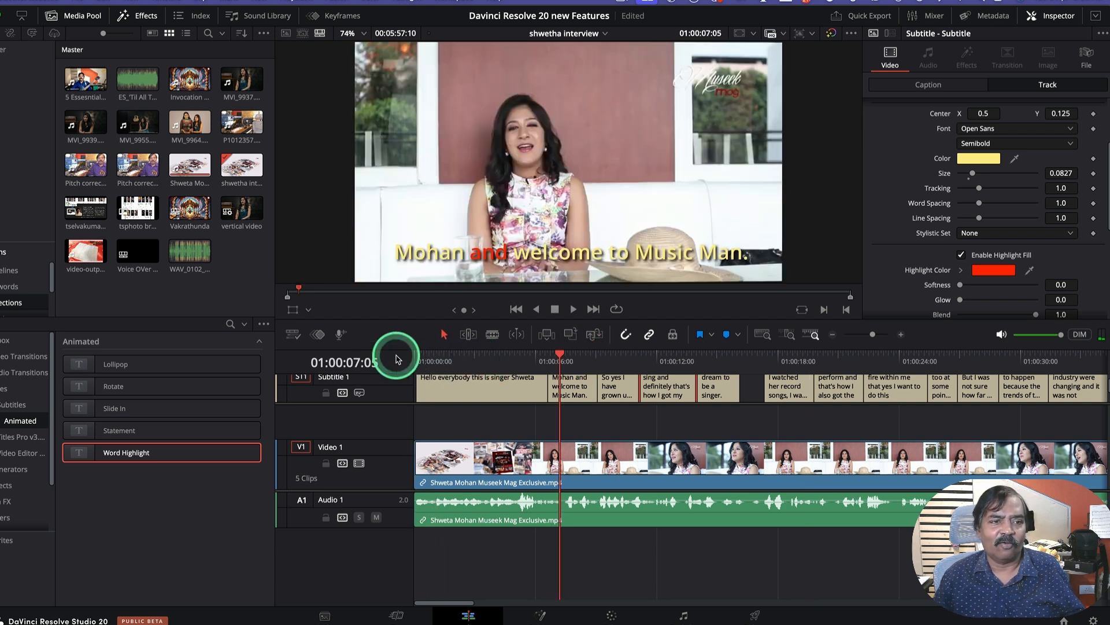
Add "ES_'Til All That's Left Is Ash (Instrumental Version)" on a new audio track, starting at the second subtitle, and listen to the mix.
left_click(138, 86)
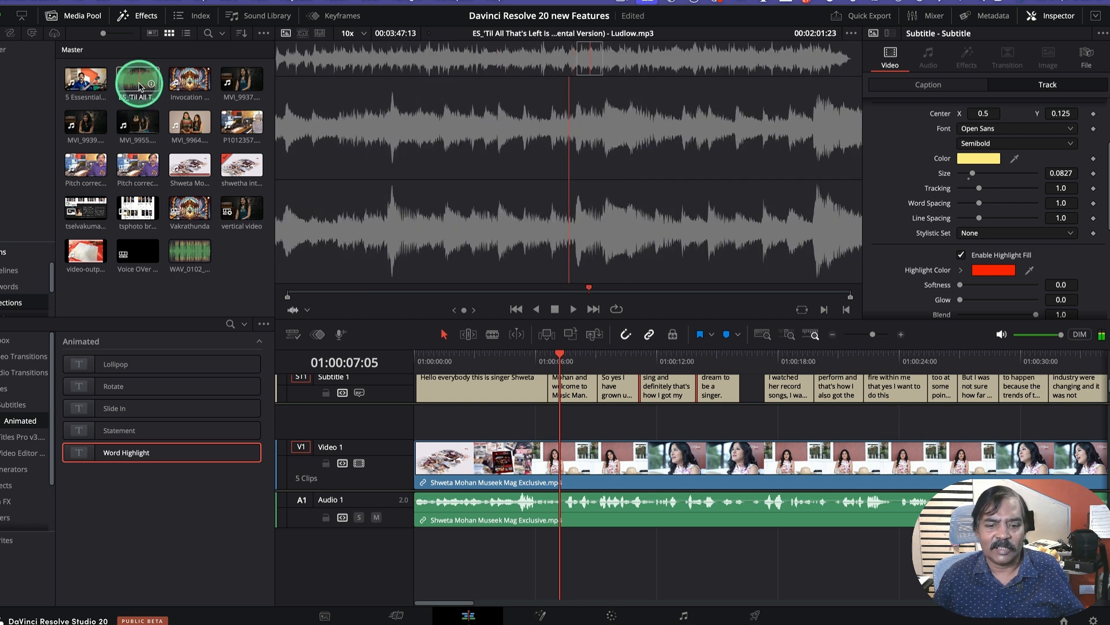
left_click_drag(139, 86, 552, 563)
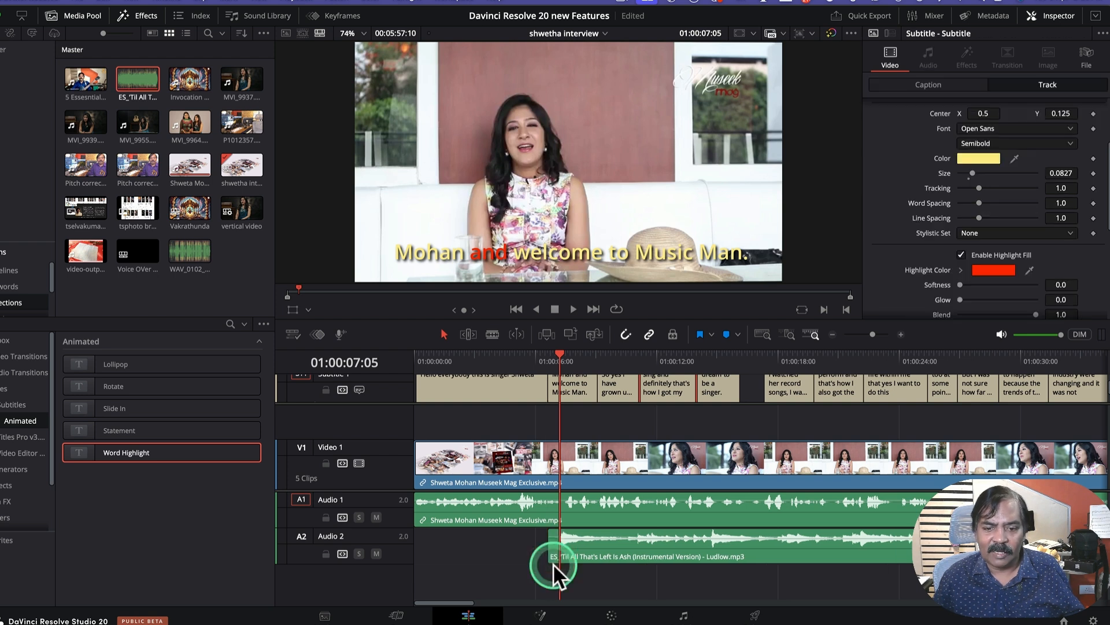
key("space")
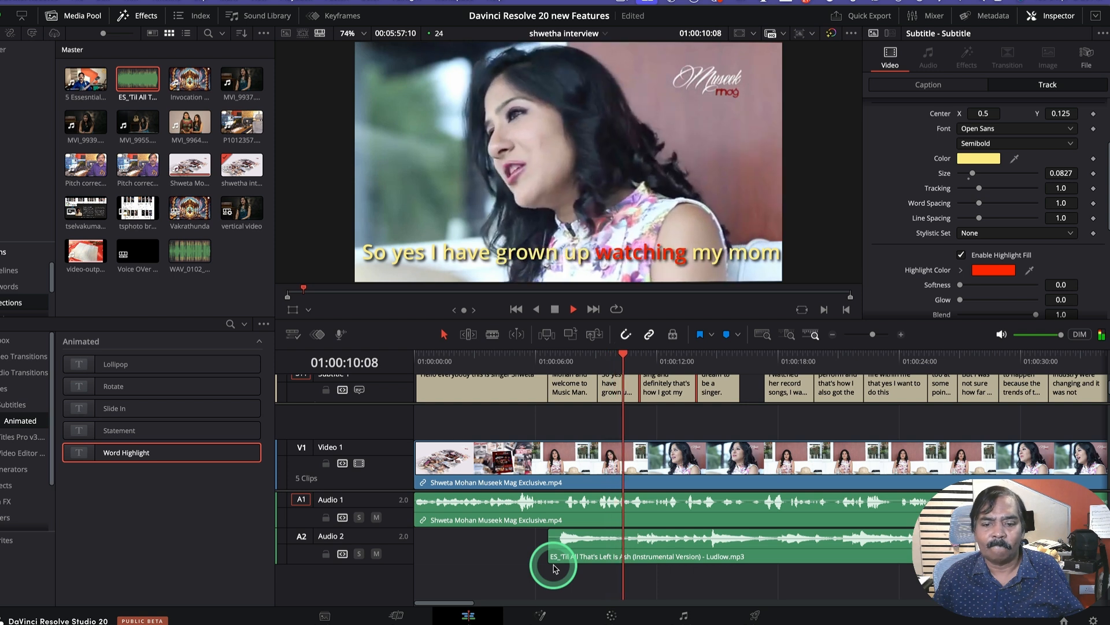
key("space")
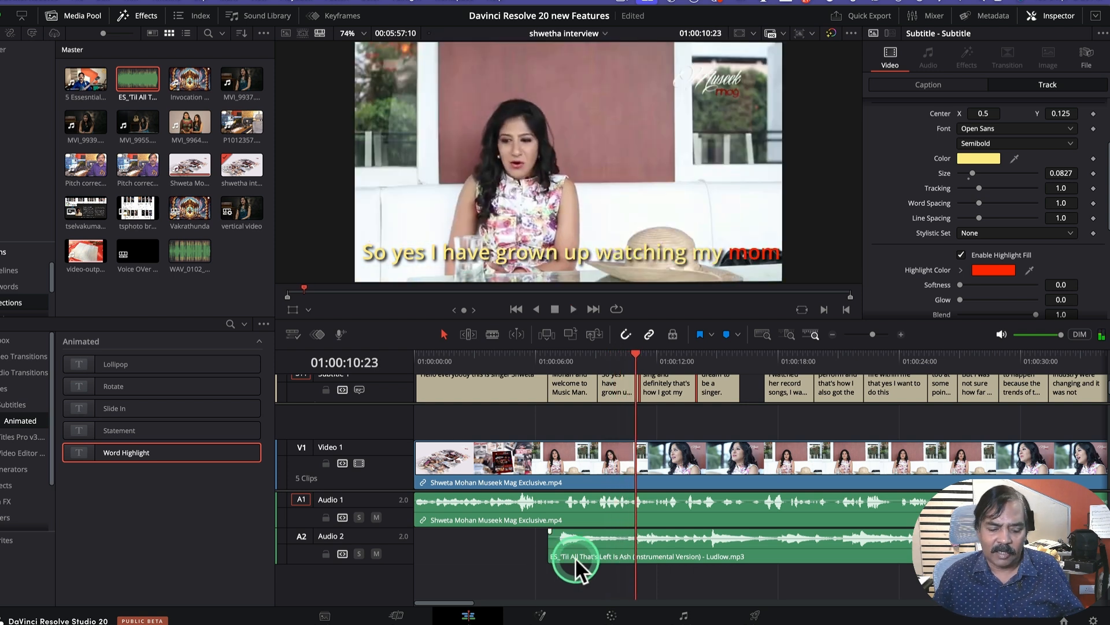
Select the music clip on Audio 2 and analyze it for length adjustment with the AI Music Editor.
key("shift+z")
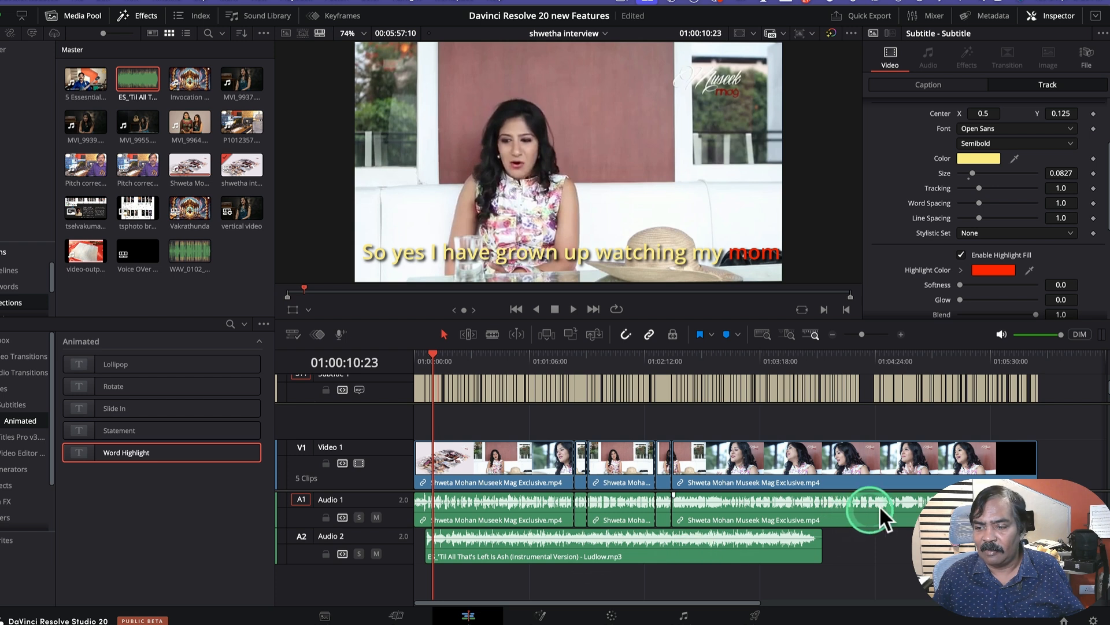
left_click(822, 554)
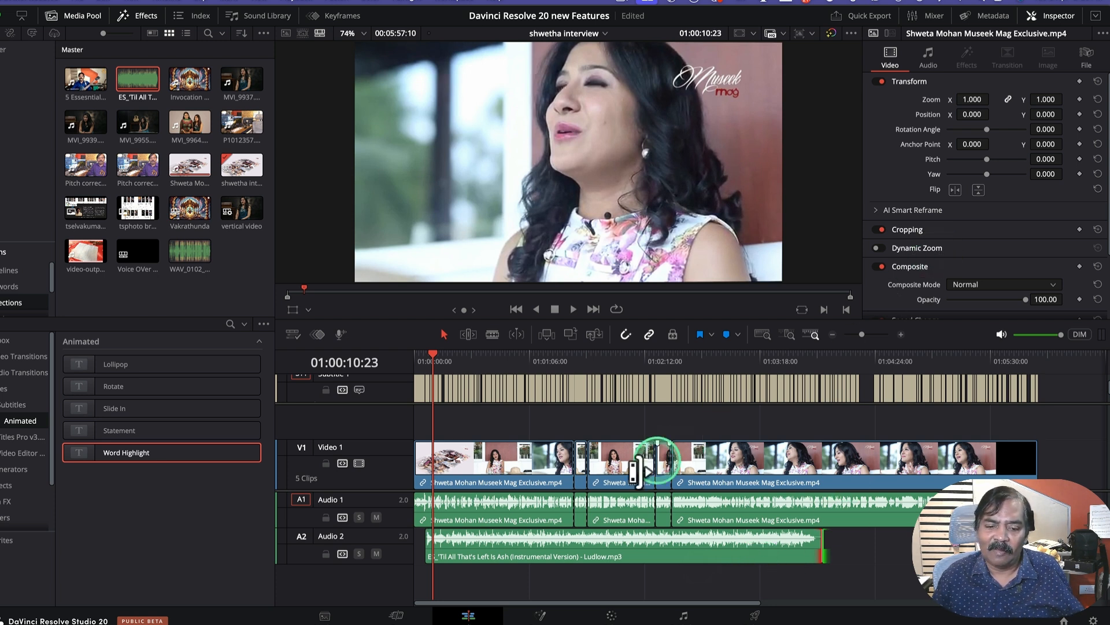
left_click(565, 547)
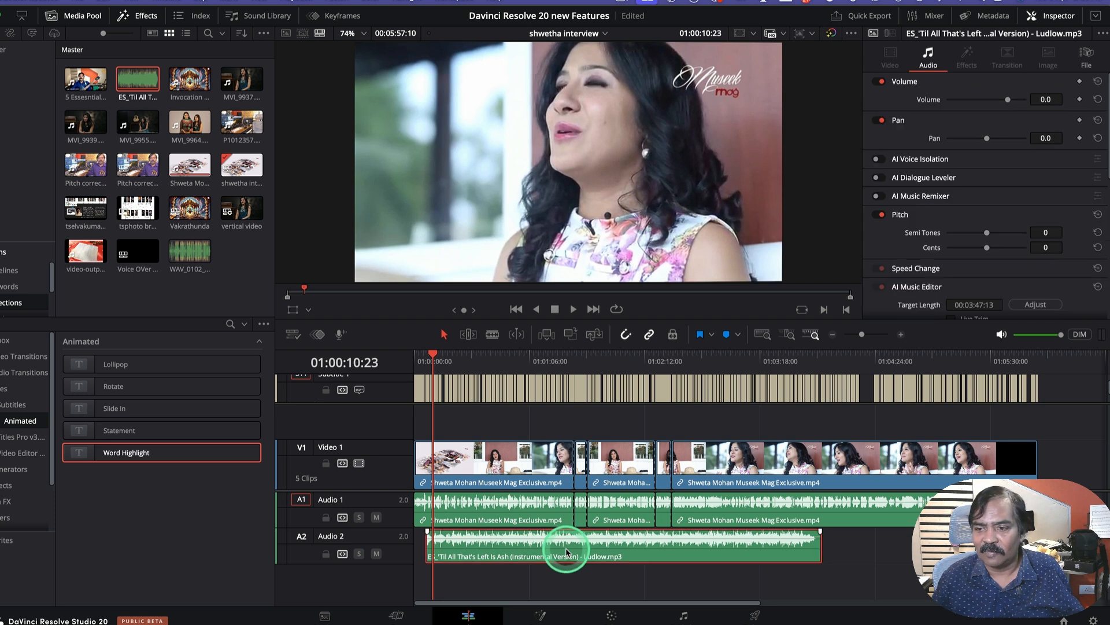
scroll(941, 264, "down", 4)
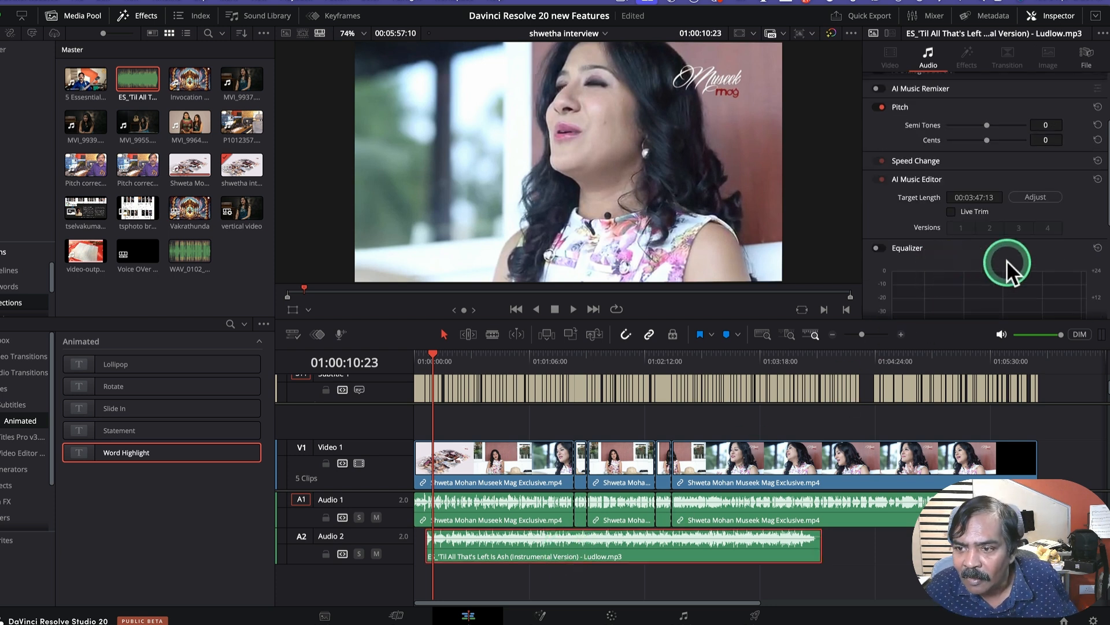
scroll(1008, 261, "down", 3)
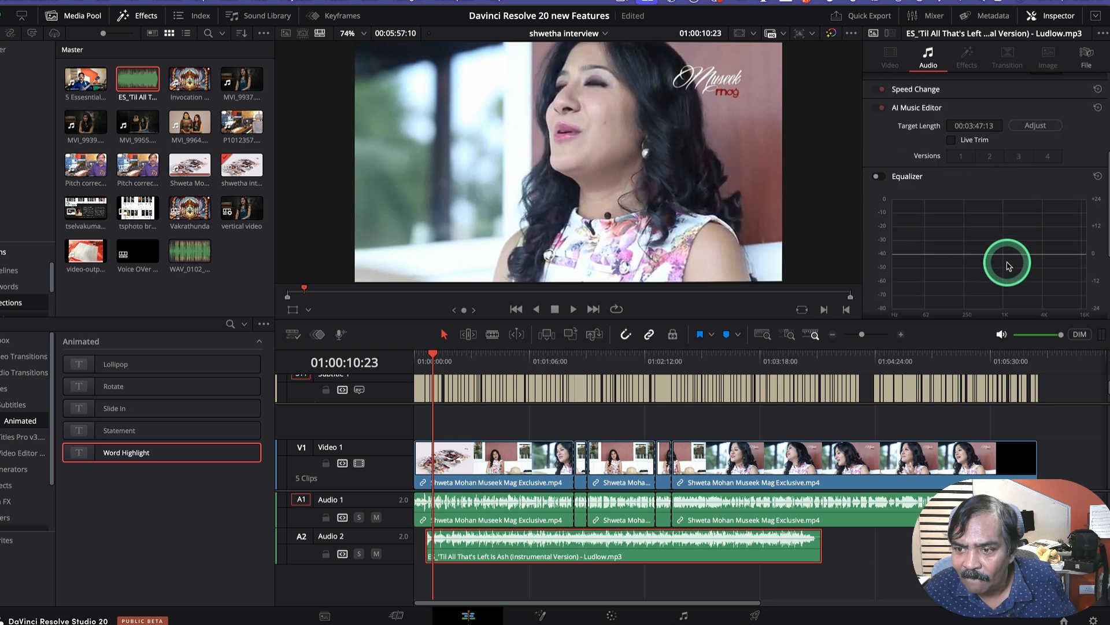
scroll(1007, 264, "up", 3)
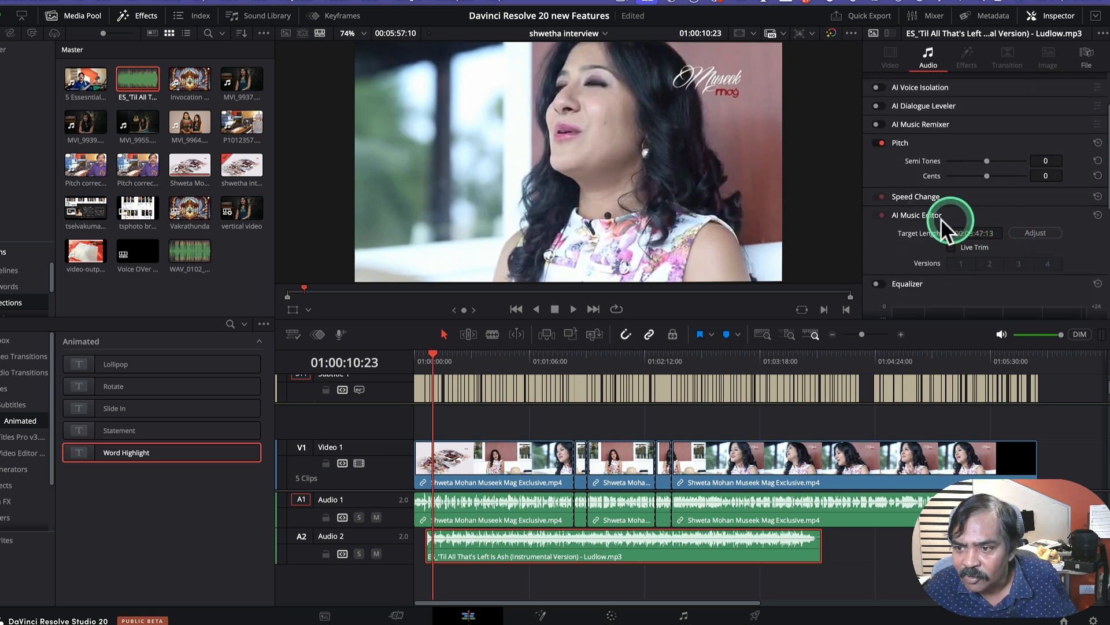
left_click(1035, 233)
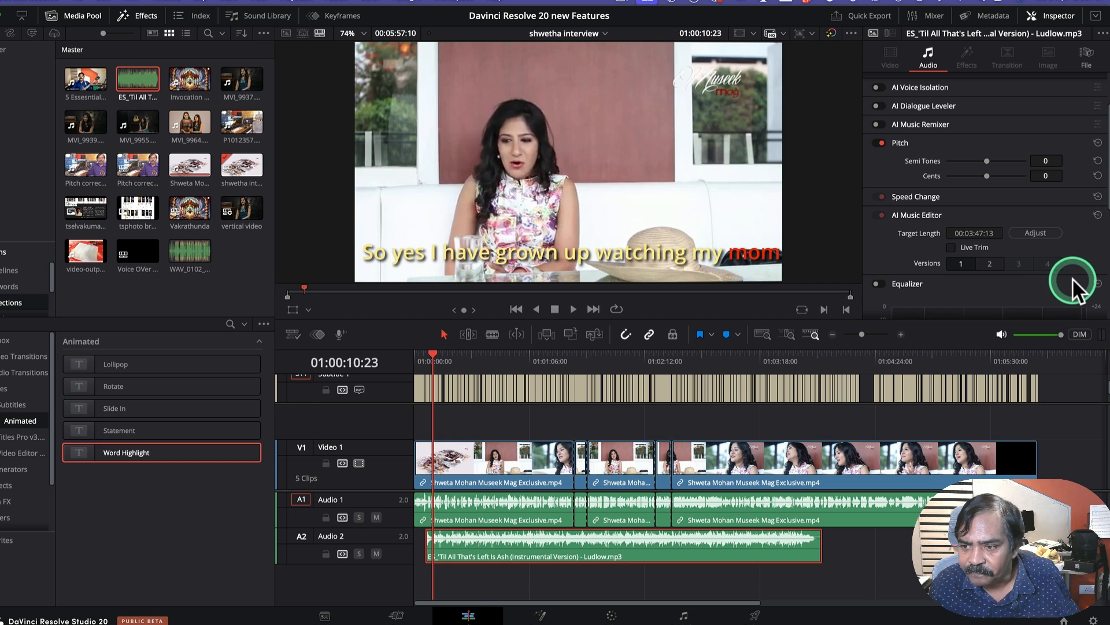
Enable Live Trim for the music clip and extend its end to match the end of the interview video.
left_click(677, 545)
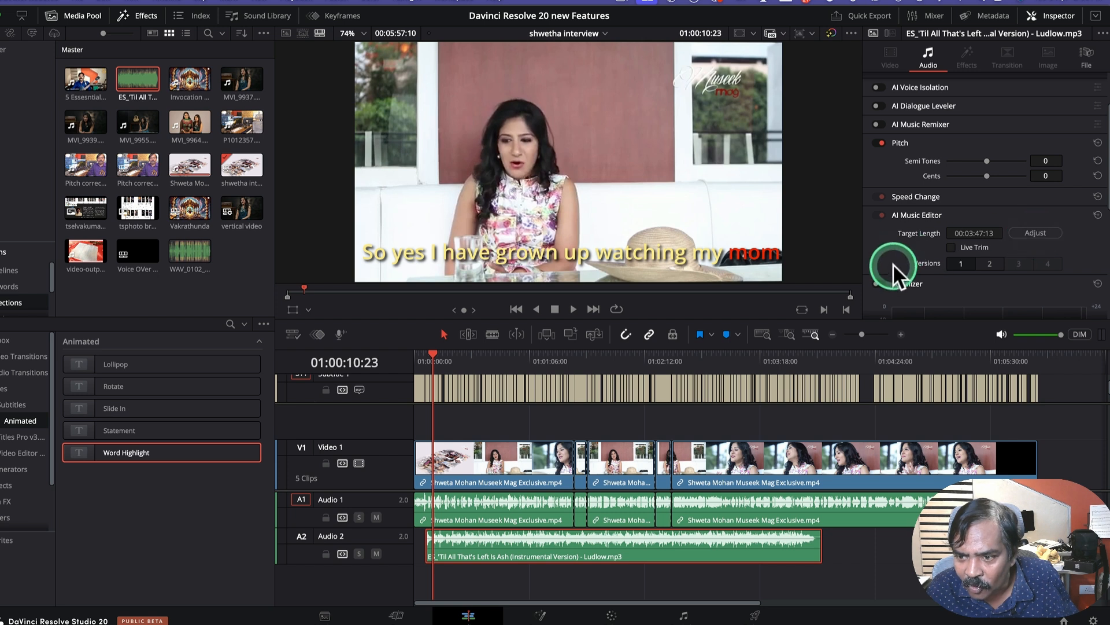
left_click(962, 250)
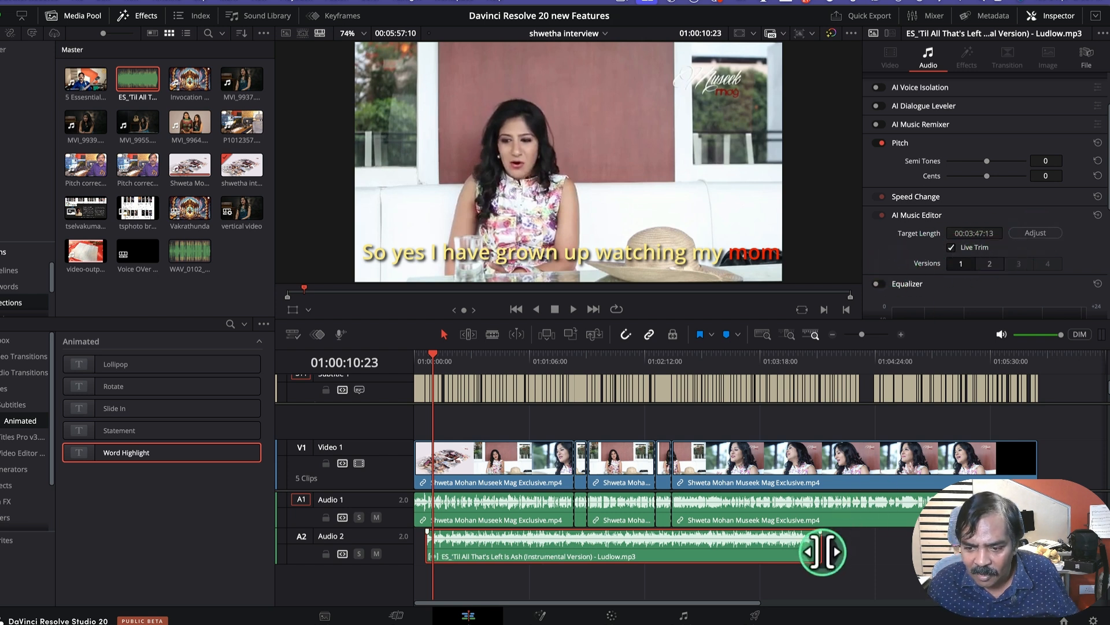
left_click_drag(823, 552, 1039, 549)
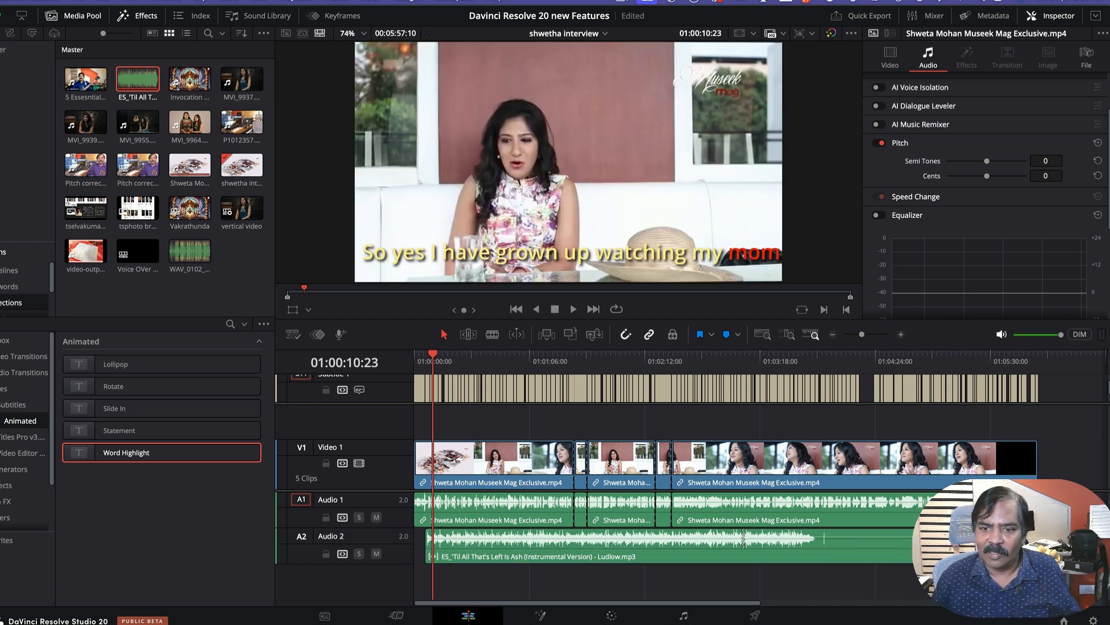
Listen to the extended music under the interview, including the passage from 01:02:43:06.
key("space")
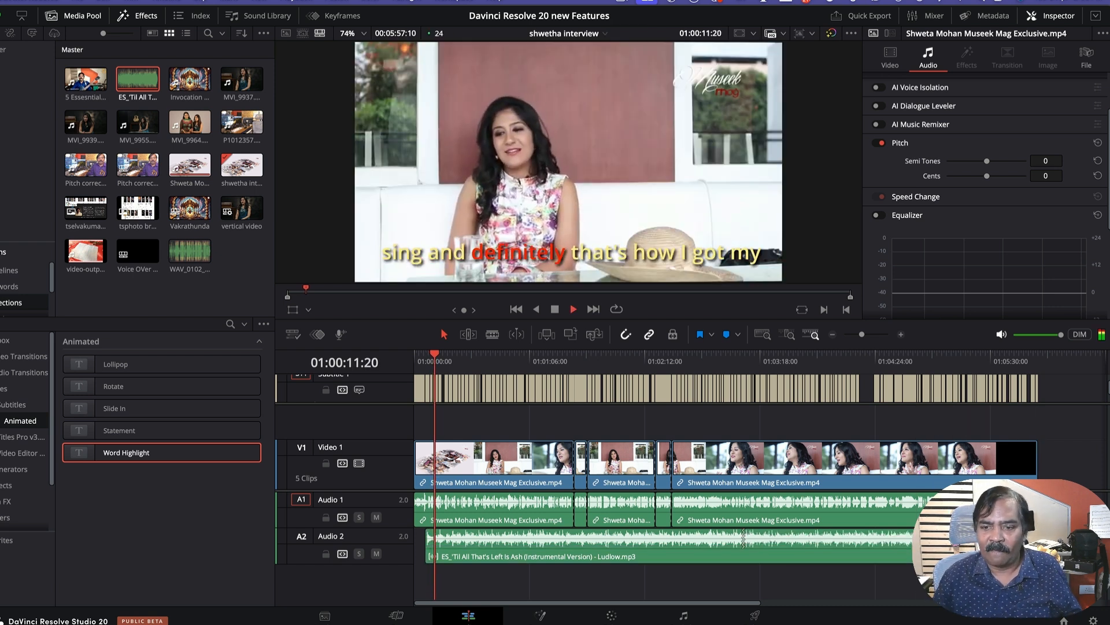
left_click(698, 354)
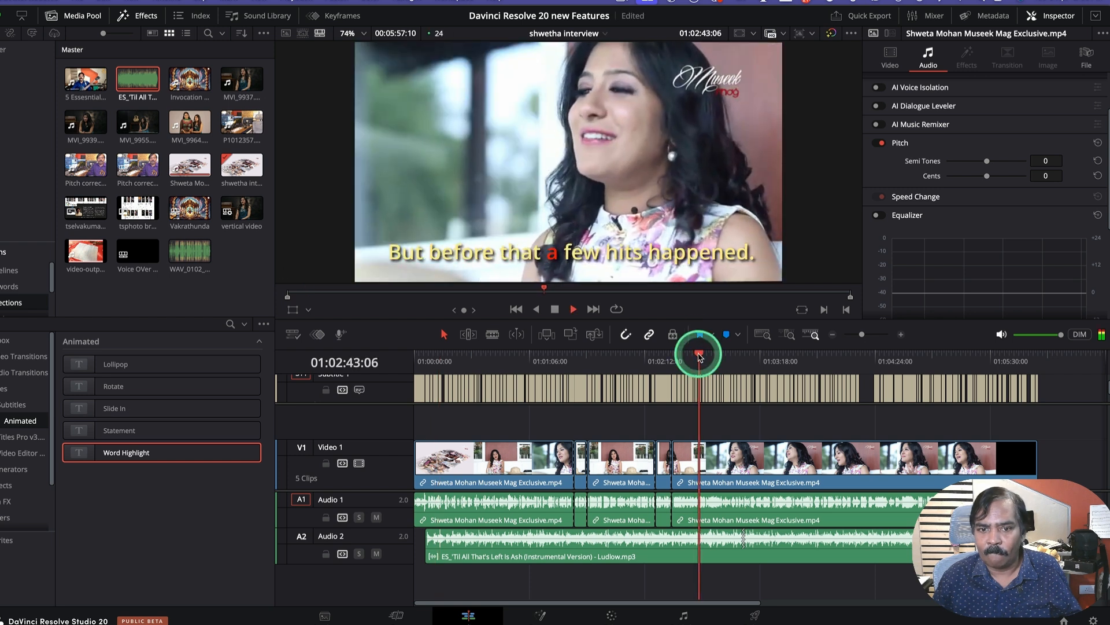
key("space")
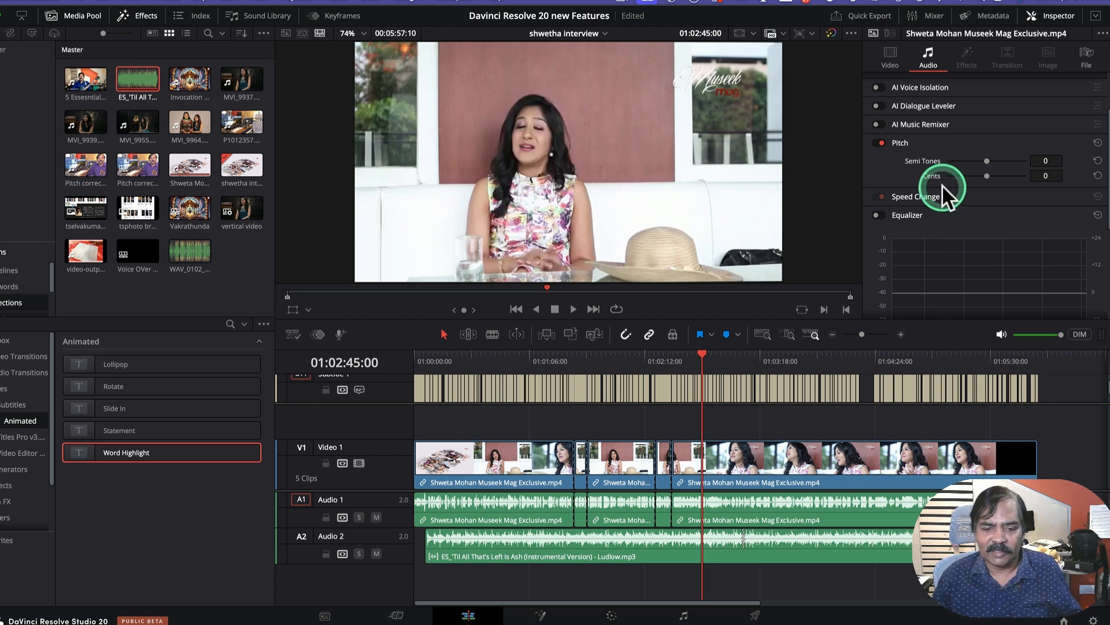
key("space")
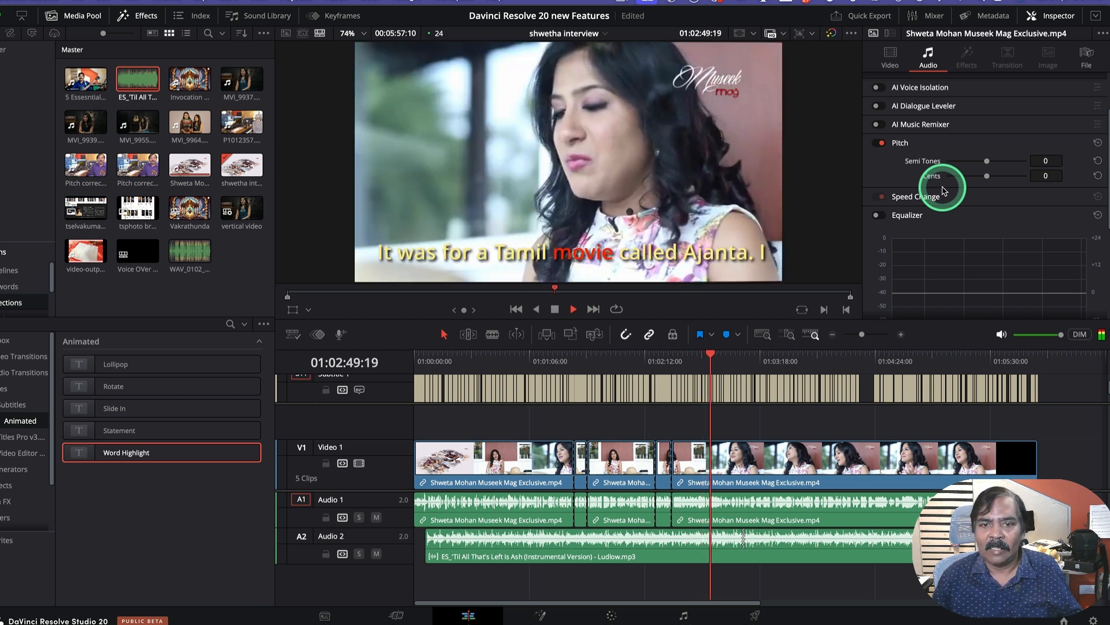
key("space")
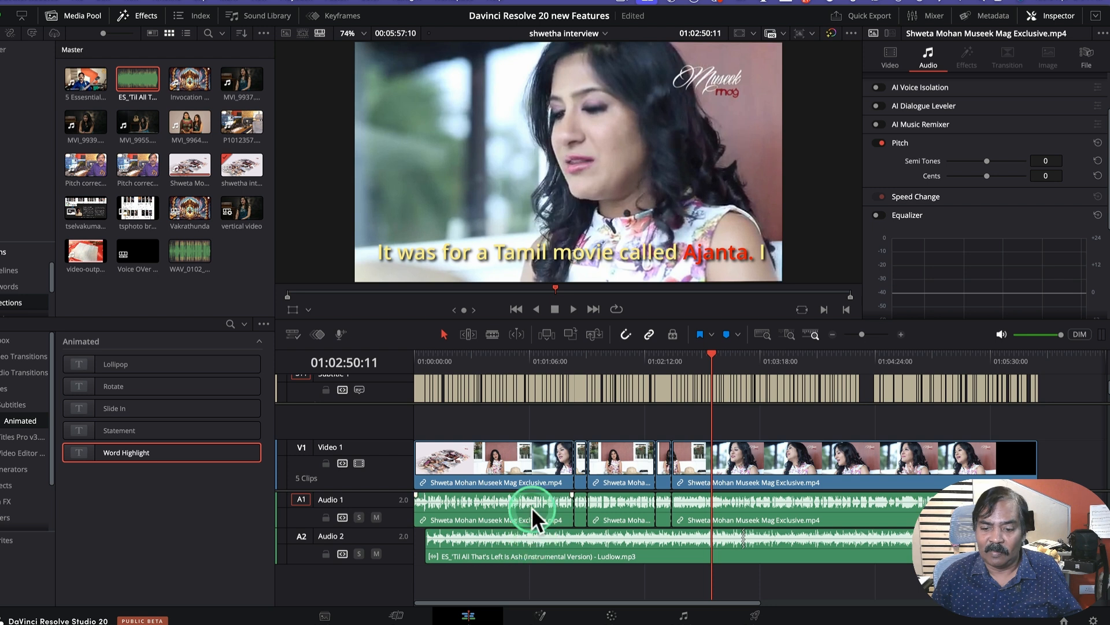
Look at the interview's audio tracks and mixer on the Fairlight page and return to the Edit page.
left_click(682, 618)
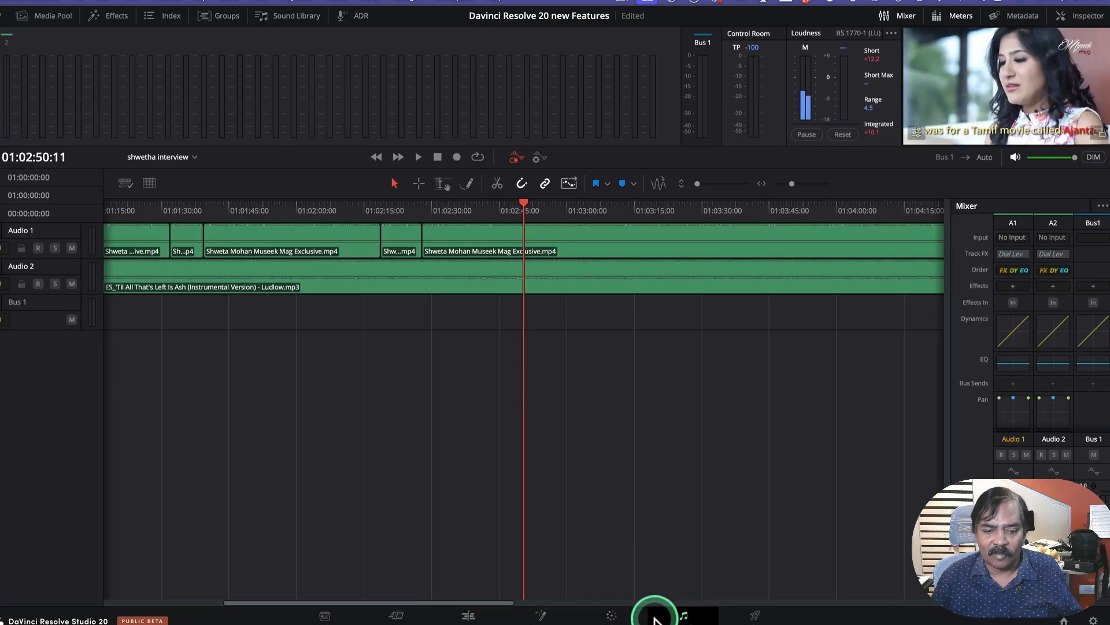
left_click(470, 617)
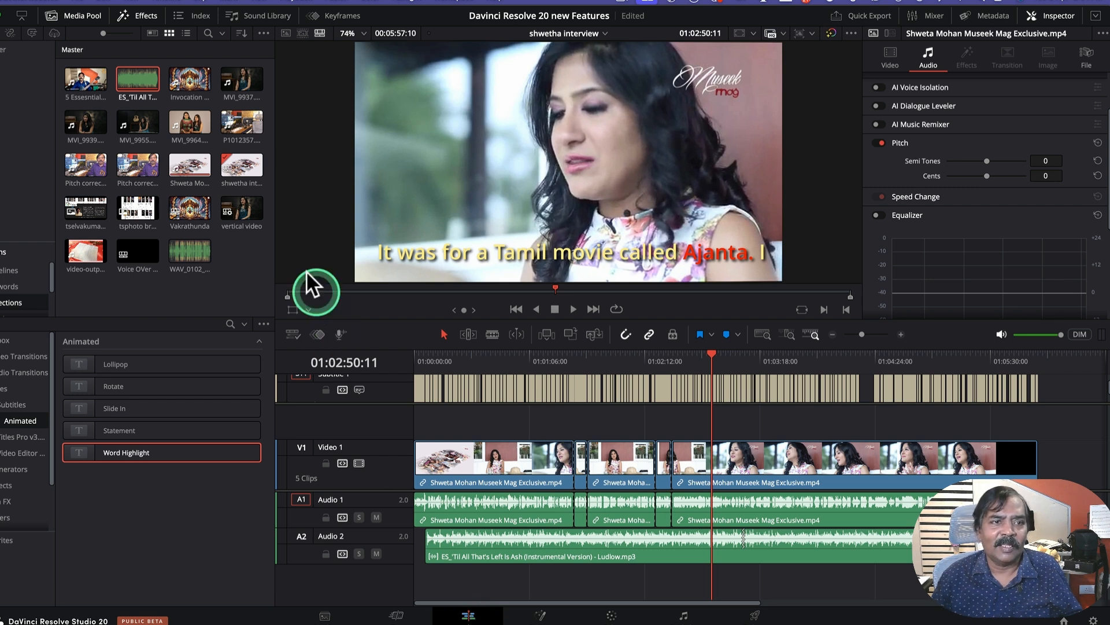
Auto-mix the interview timeline with the AI Audio Assistant, using YouTube as the delivery standard.
left_click(165, 2)
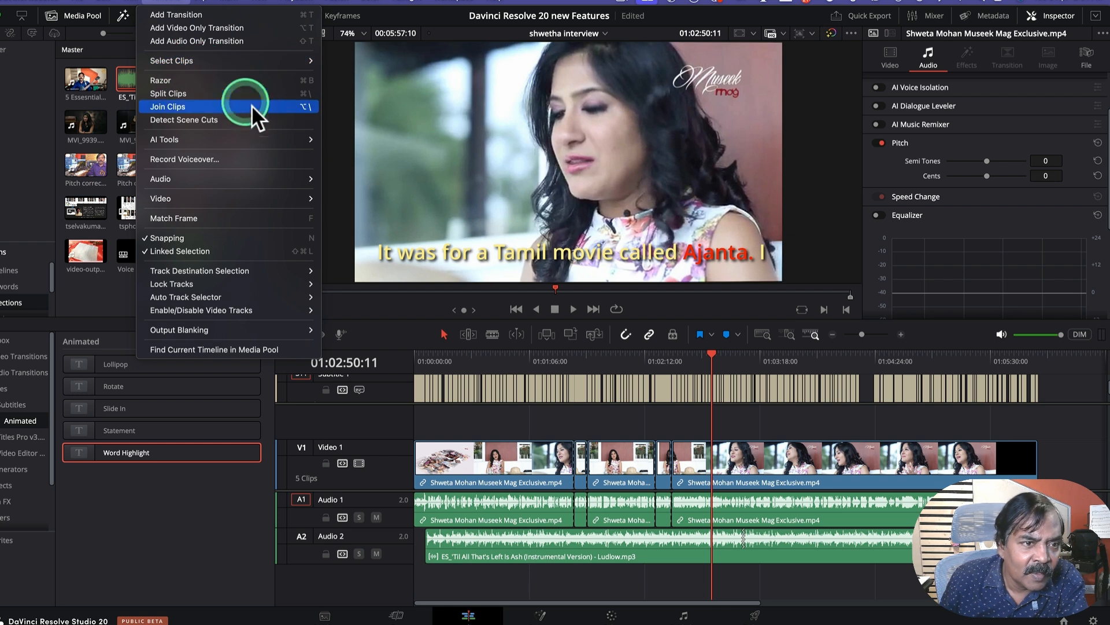
mouse_move(233, 141)
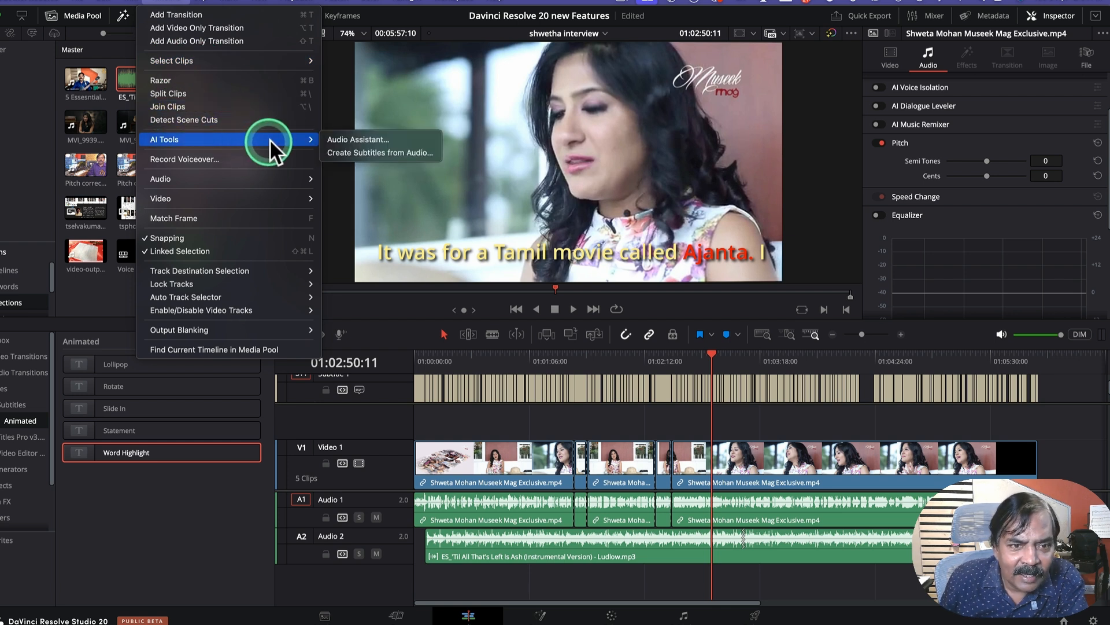
left_click(340, 145)
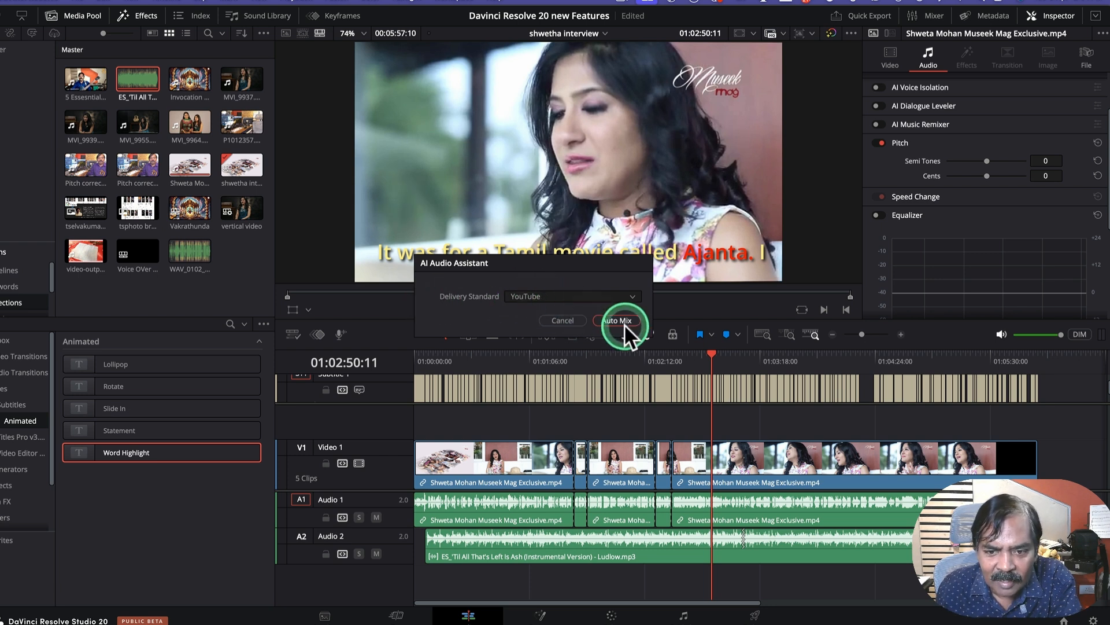
left_click(540, 296)
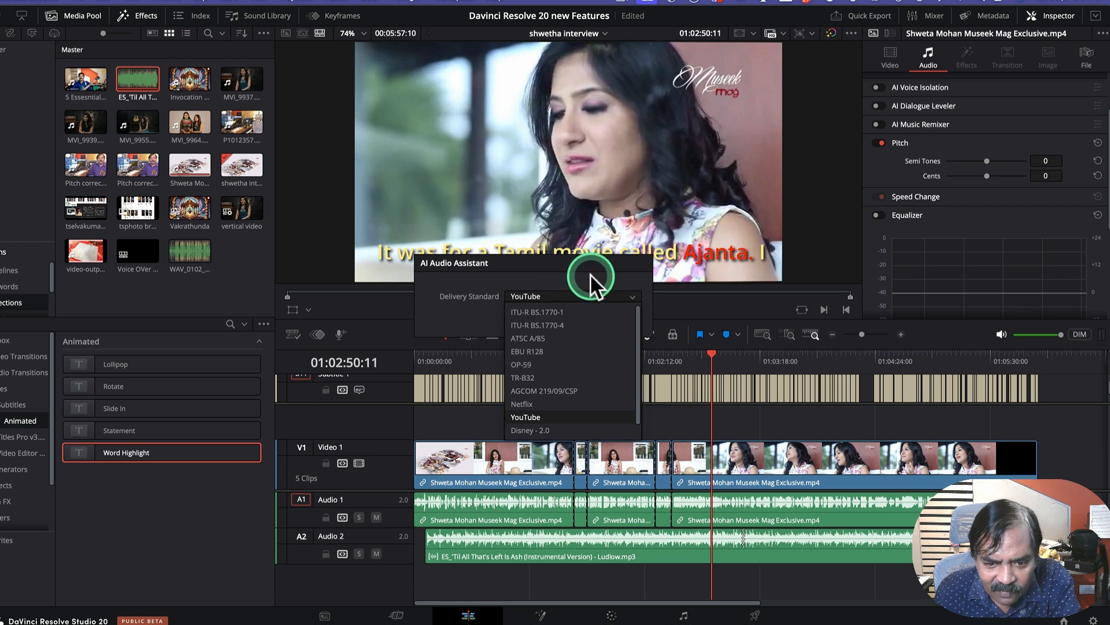
left_click(522, 416)
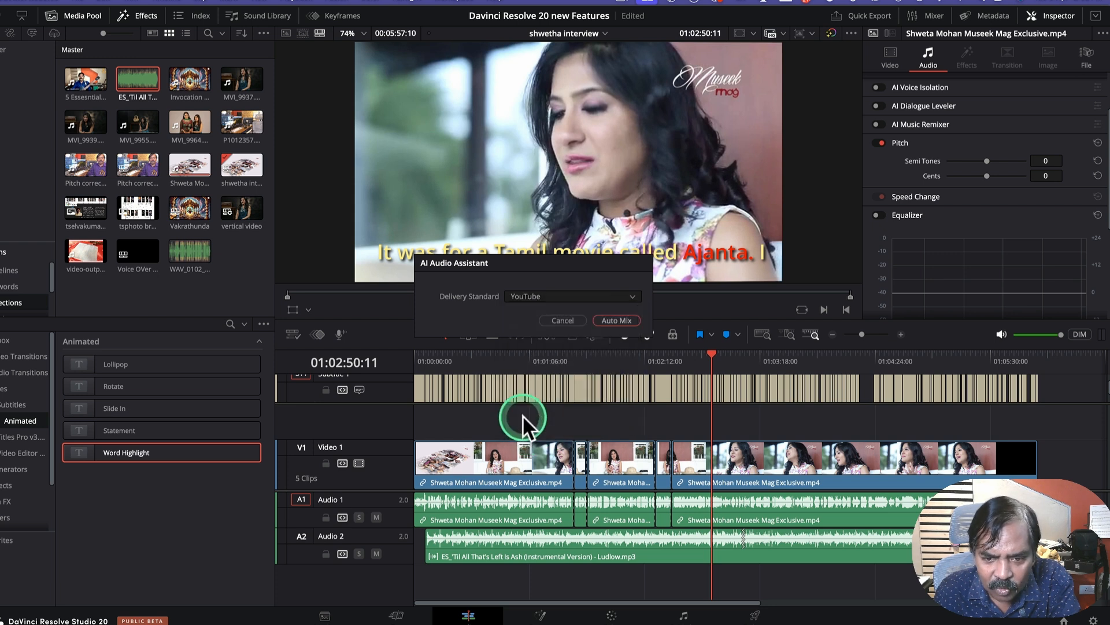
left_click(605, 321)
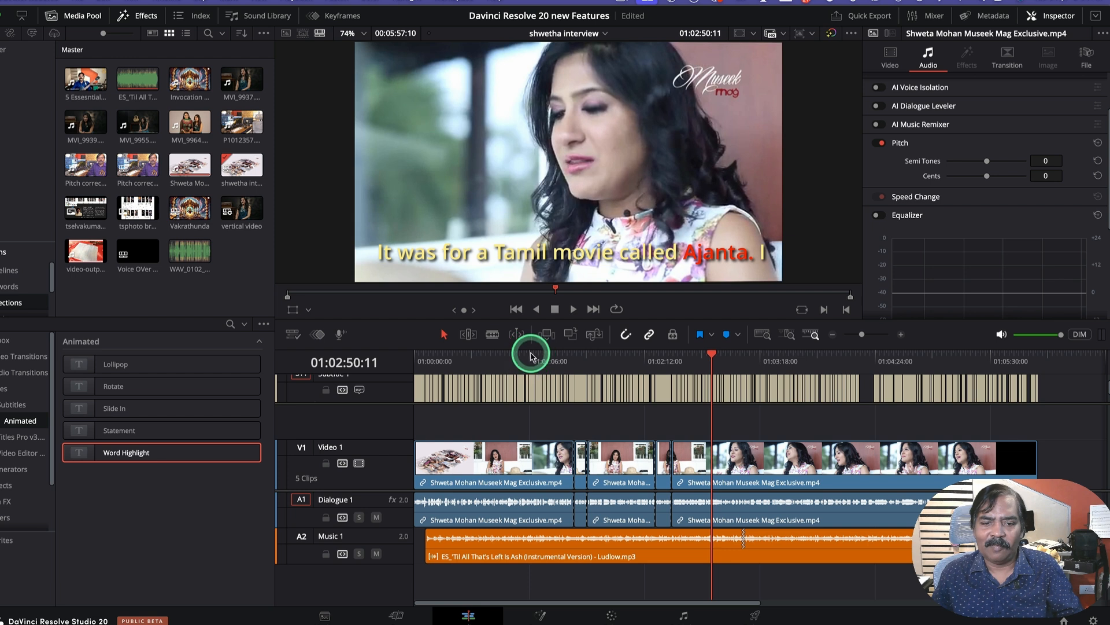
Play the interview from 01:00:00:00 to review the balance between dialogue and music in the automatic mix.
left_click_drag(529, 354, 411, 354)
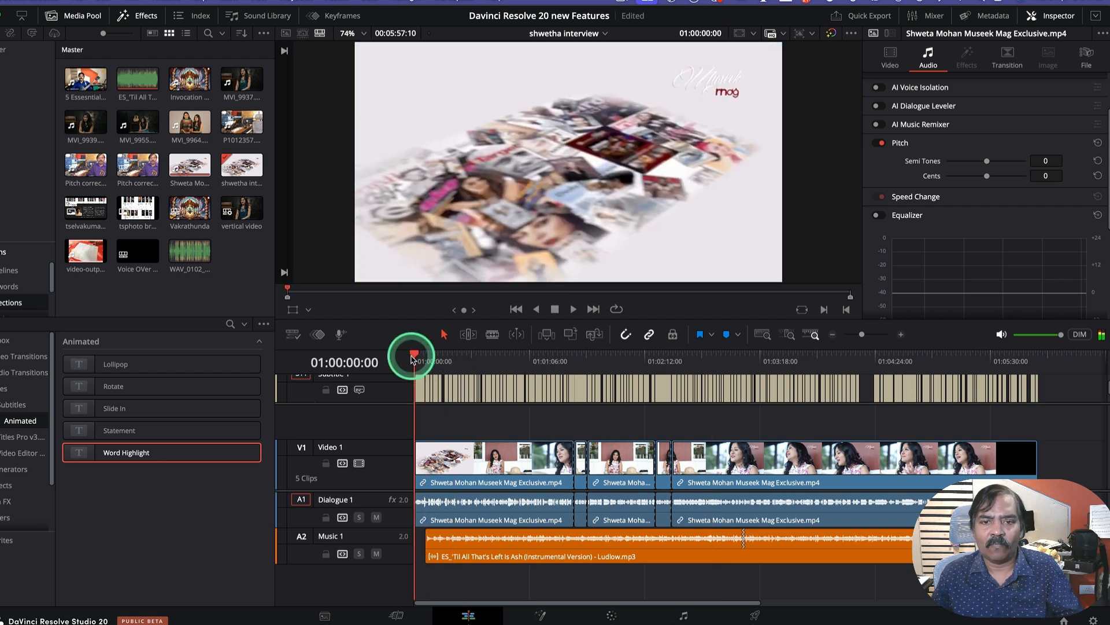
key("space")
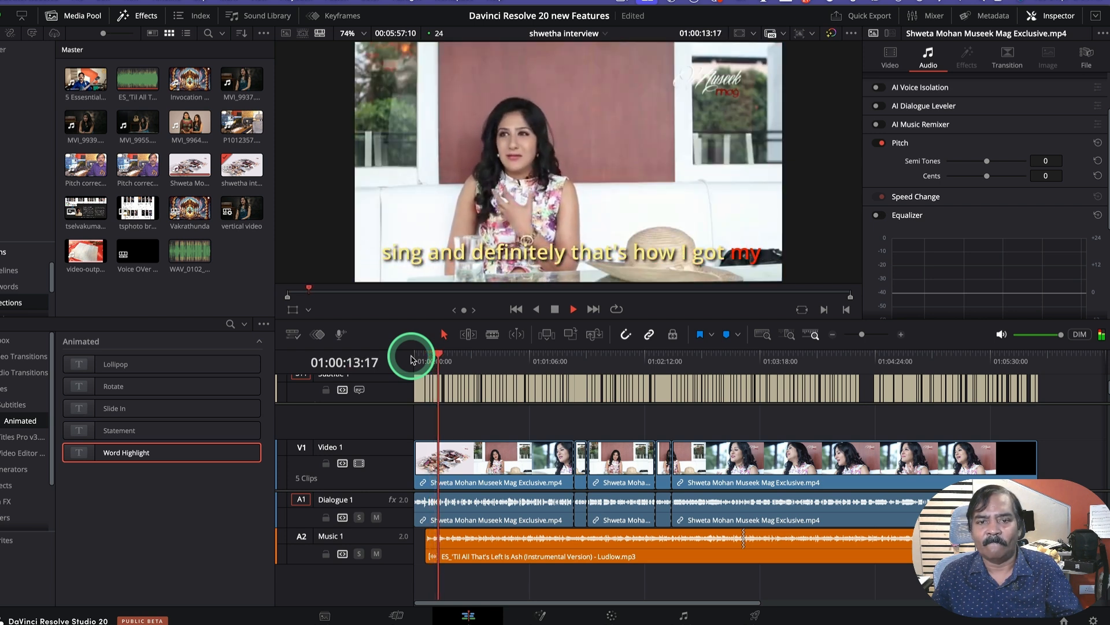
key("space")
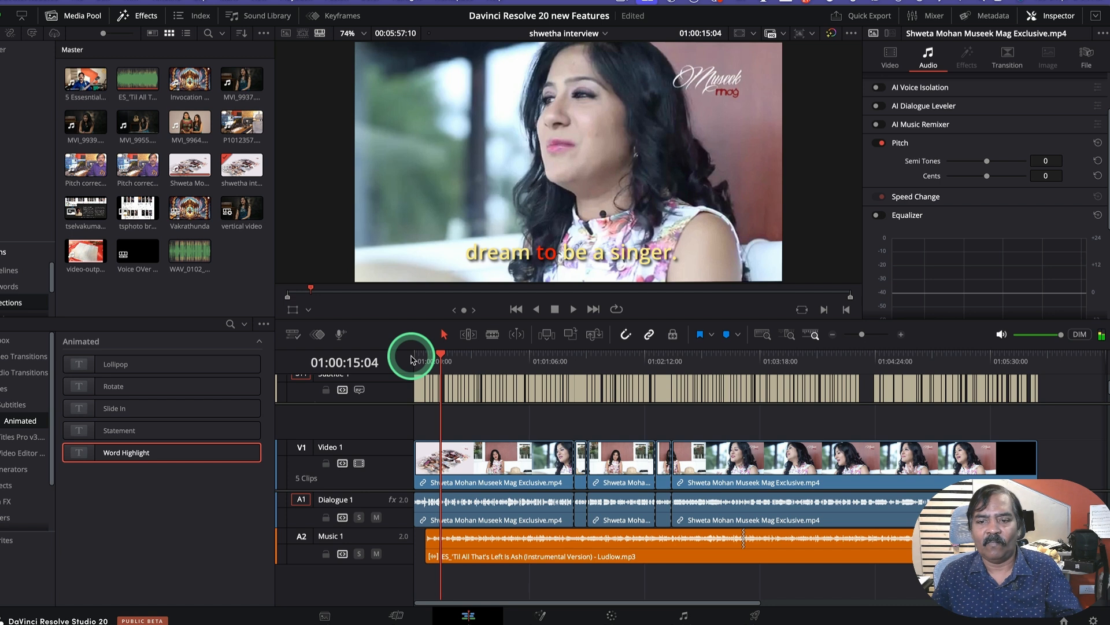